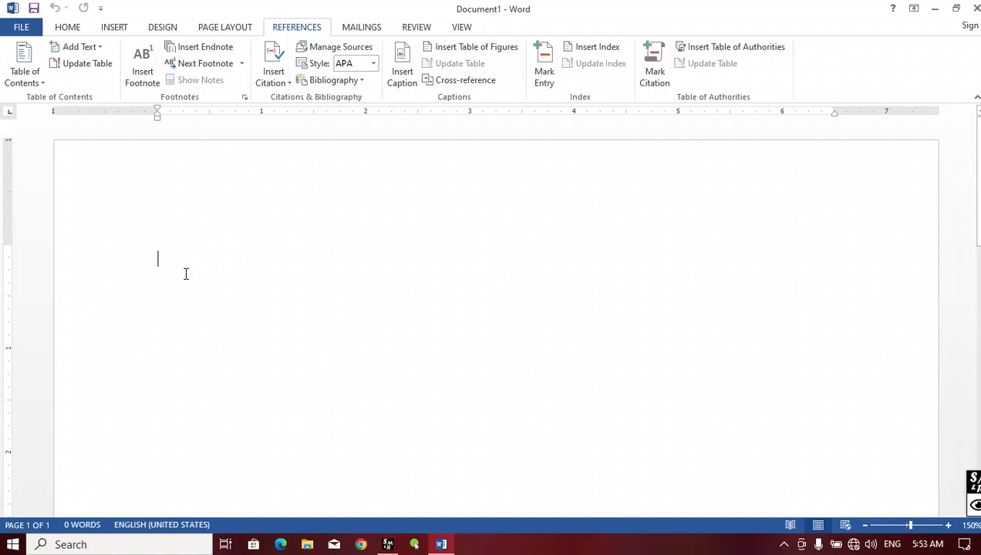
# Step: Enter two lines of text at the start of the document: "Insert Footnote" and "Insert Endnote"
pyautogui.write('I')
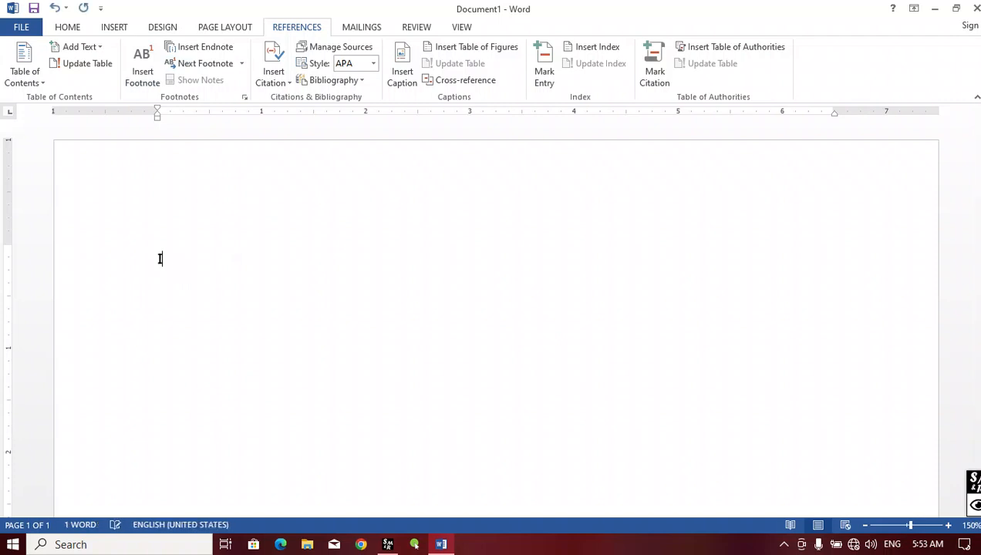
pyautogui.write('nsert Foon')
pyautogui.press('BackSpace')
pyautogui.write('tnoo')
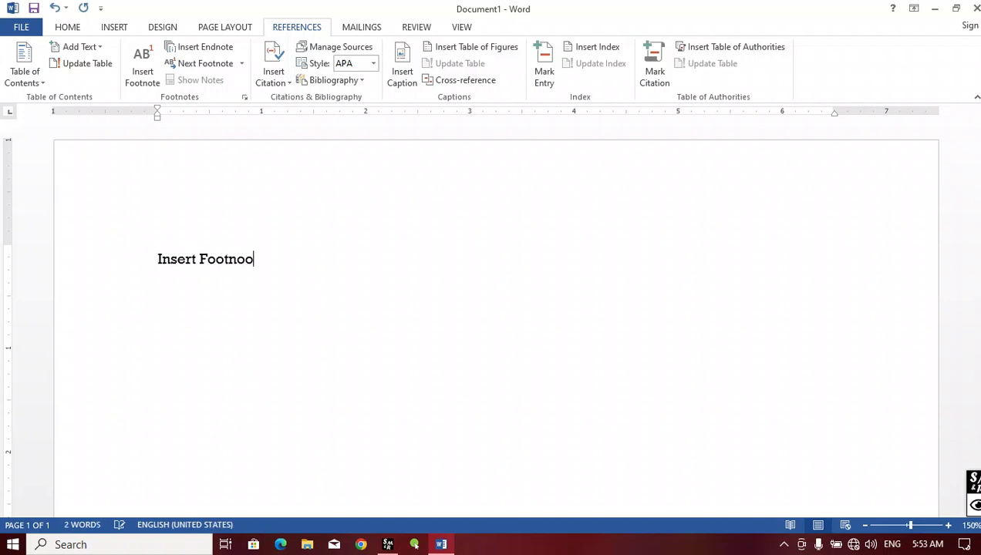
pyautogui.press('BackSpace')
pyautogui.write('te')
pyautogui.press('Return')
pyautogui.write('Insert Endnote')
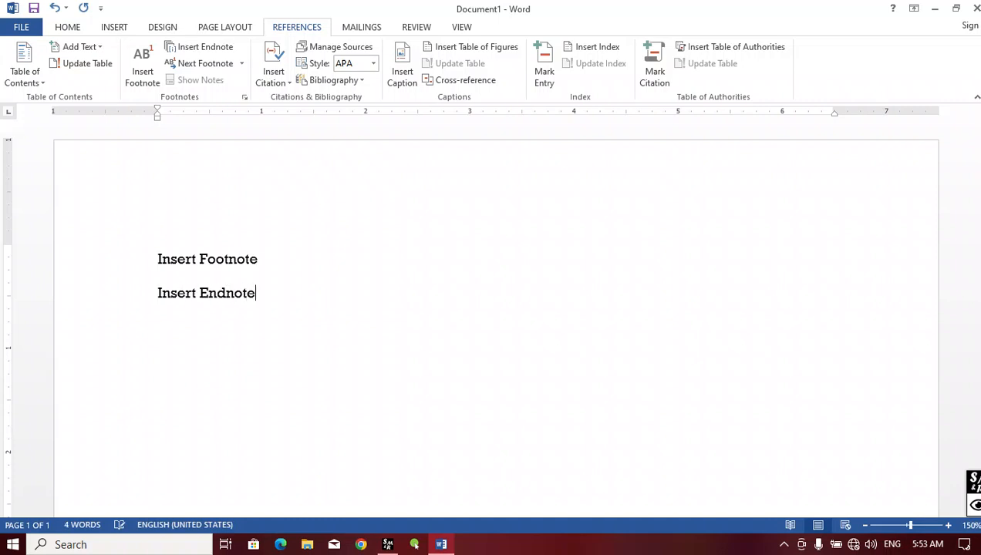
pyautogui.press('Return')
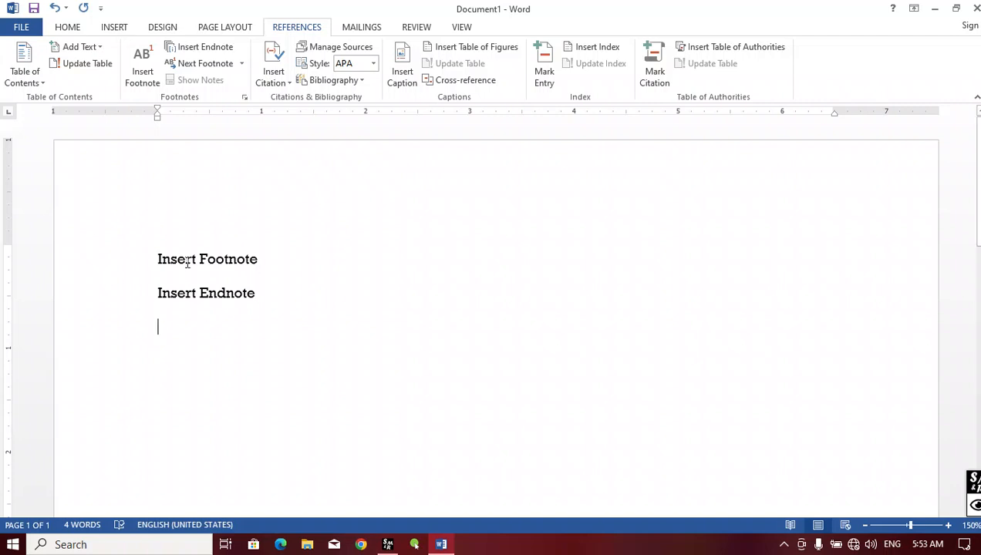
# Step: Generate sample paragraphs below the "Insert Endnote" line with the =rand() function
pyautogui.moveTo(153, 259); pyautogui.dragTo(258, 259)
pyautogui.click(259, 262)
pyautogui.click(157, 343)
pyautogui.write('=ra')
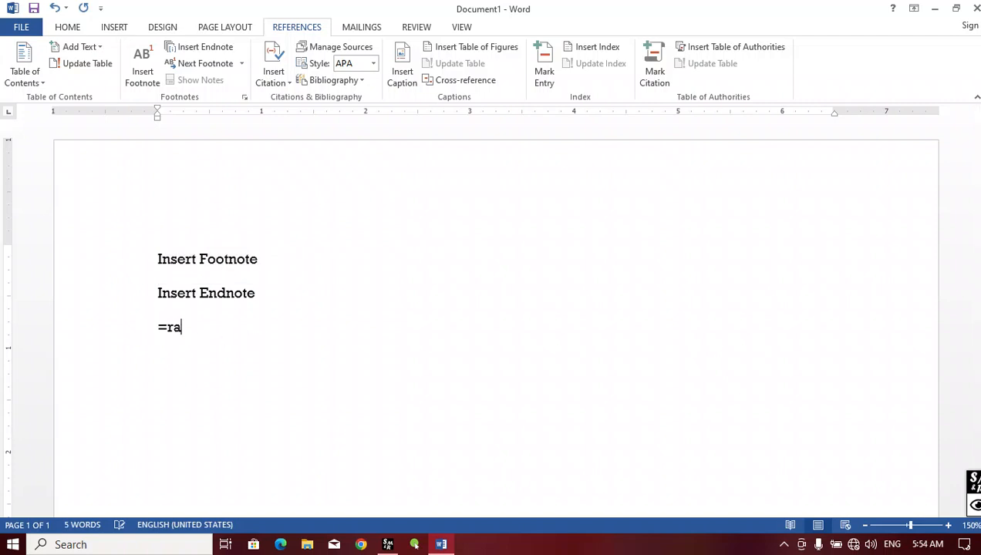
pyautogui.write('nd()')
pyautogui.press('Return')
pyautogui.scroll(4, 255, 332)
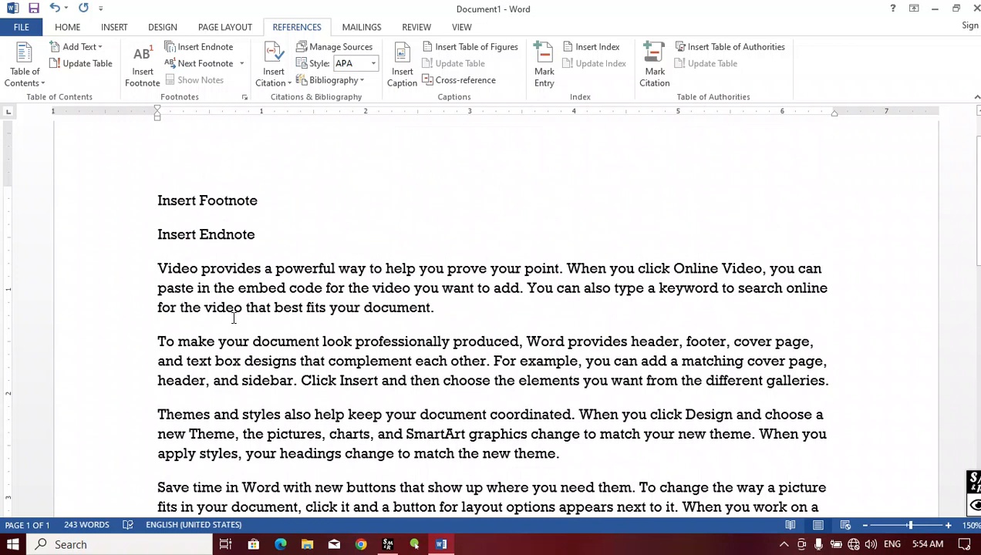
# Step: Examine the sample text, the term "Word" in its second paragraph, and the blank area below the last paragraph
pyautogui.scroll(-2, 257, 301)
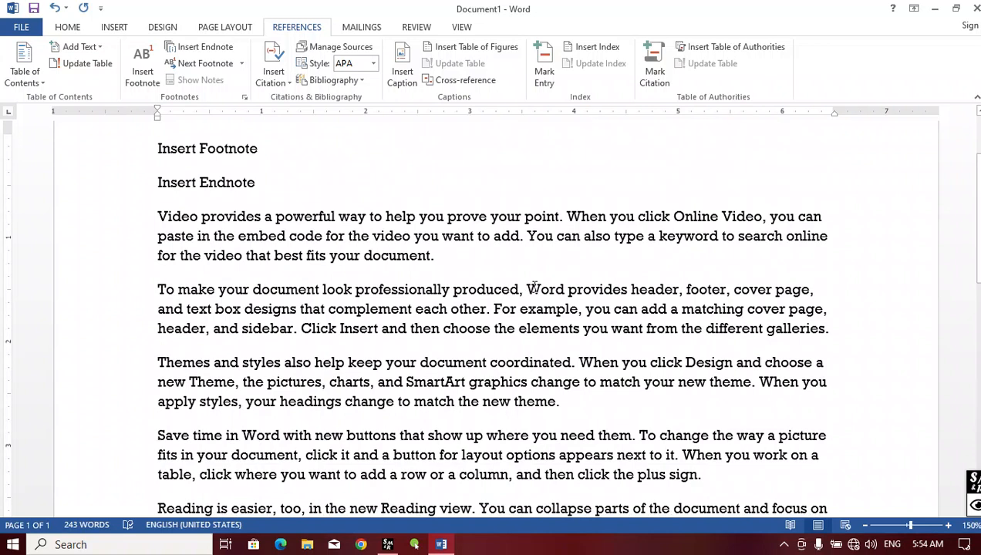
pyautogui.moveTo(533, 288); pyautogui.dragTo(563, 290)
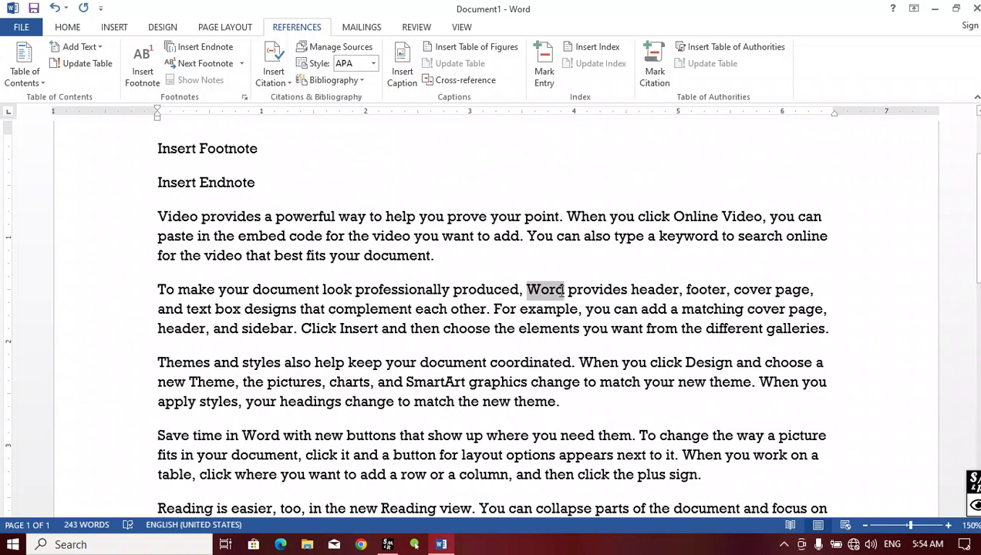
pyautogui.scroll(-5, 545, 306)
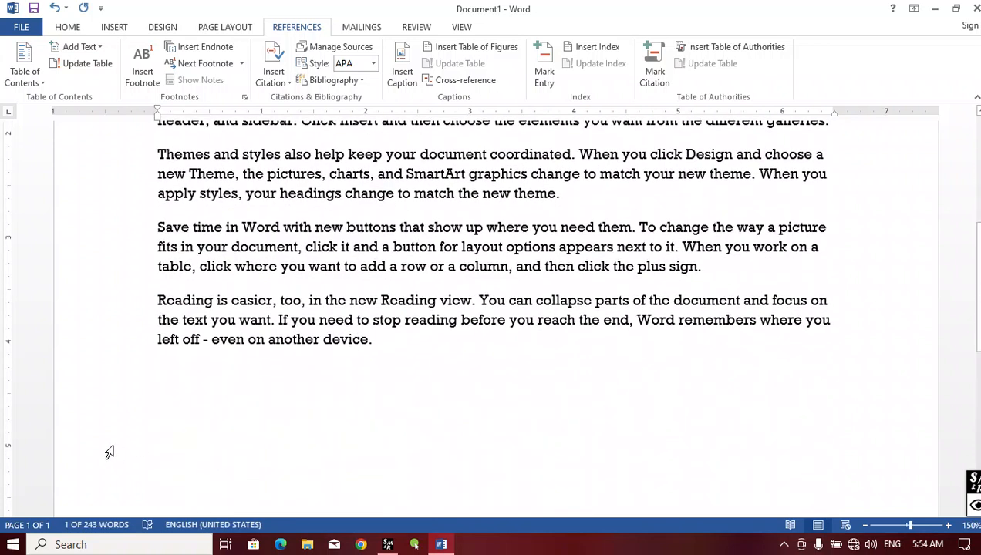
pyautogui.scroll(5, 292, 403)
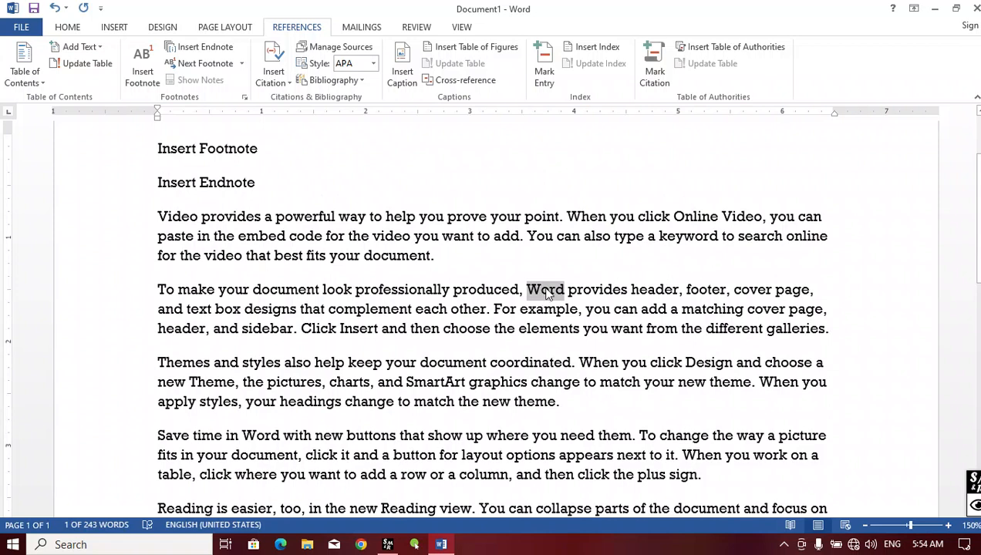
pyautogui.scroll(-2, 538, 302)
pyautogui.scroll(-1, 538, 303)
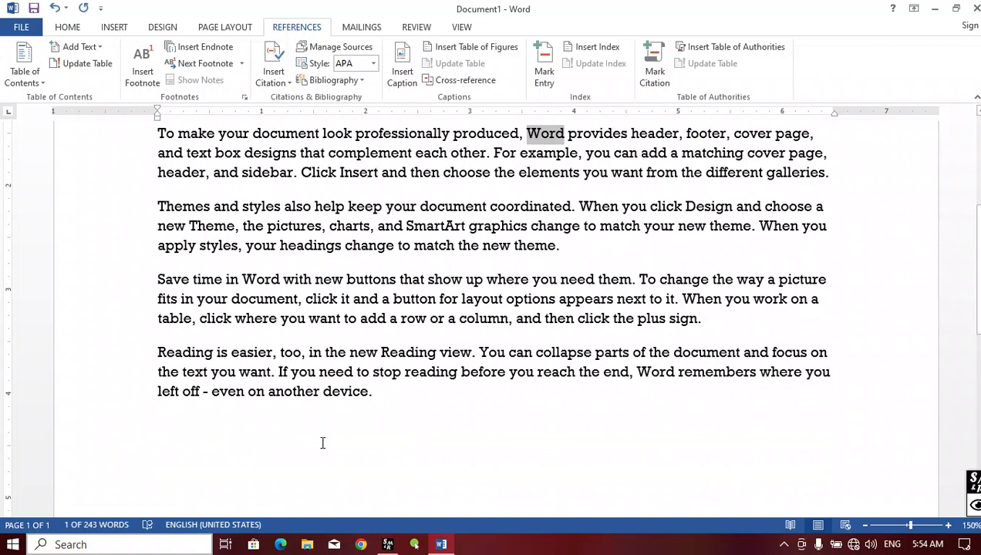
pyautogui.scroll(2, 312, 425)
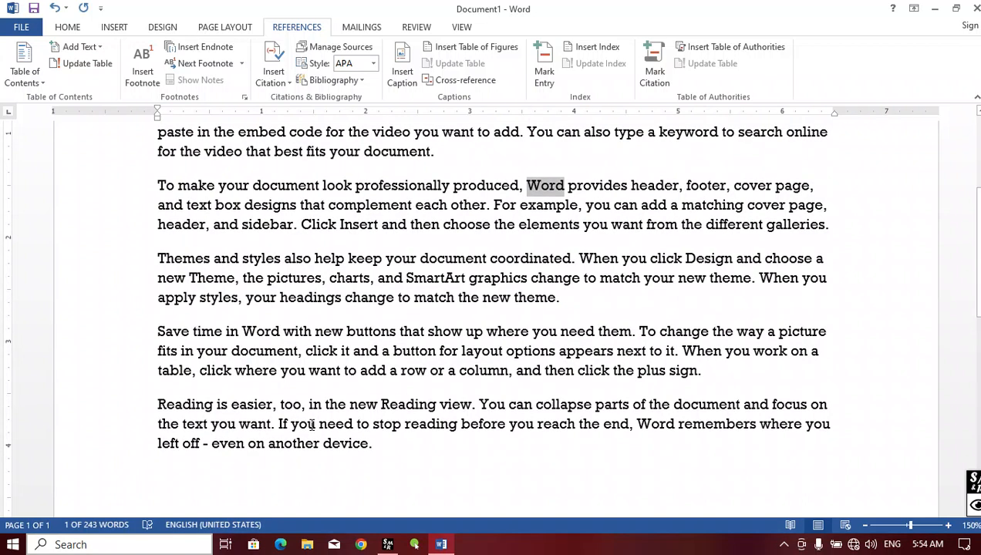
pyautogui.scroll(1, 312, 424)
pyautogui.scroll(1, 312, 425)
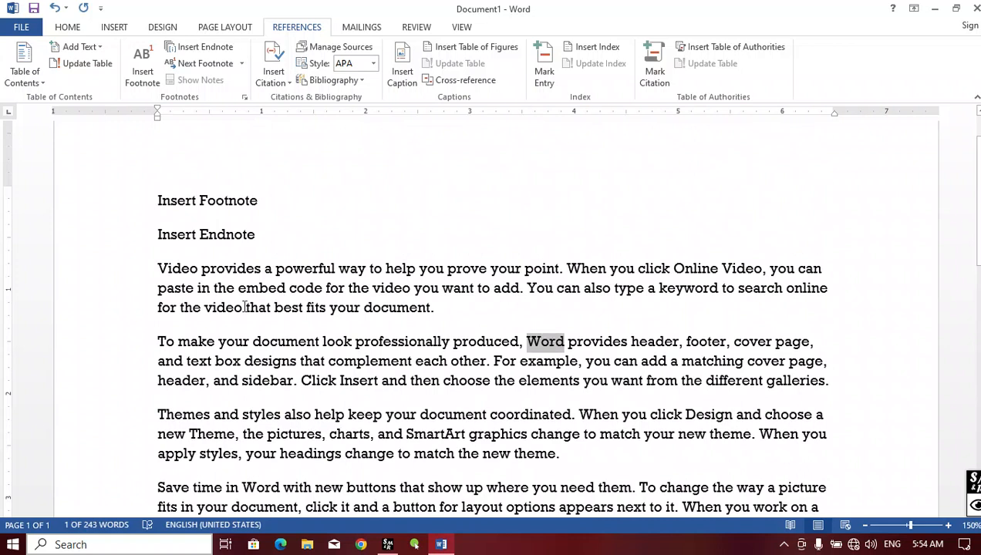
pyautogui.click(283, 223)
pyautogui.moveTo(156, 201); pyautogui.dragTo(229, 209)
pyautogui.click(258, 206)
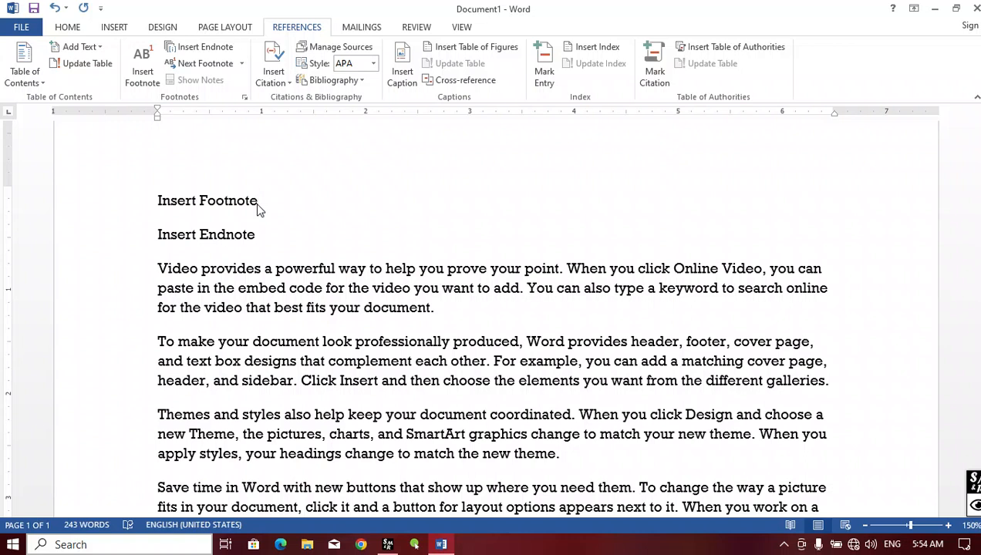
pyautogui.scroll(-4, 175, 400)
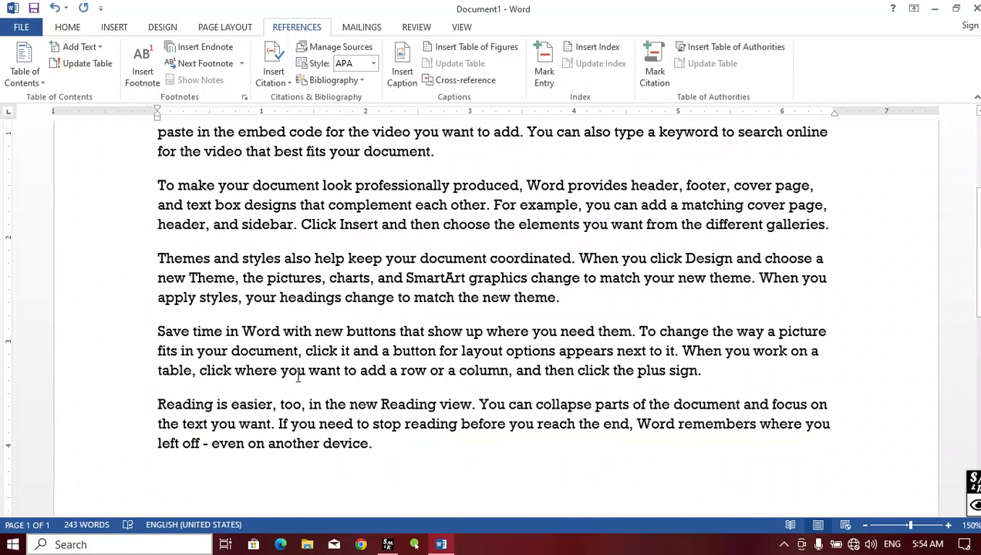
pyautogui.scroll(4, 451, 333)
pyautogui.scroll(1, 451, 334)
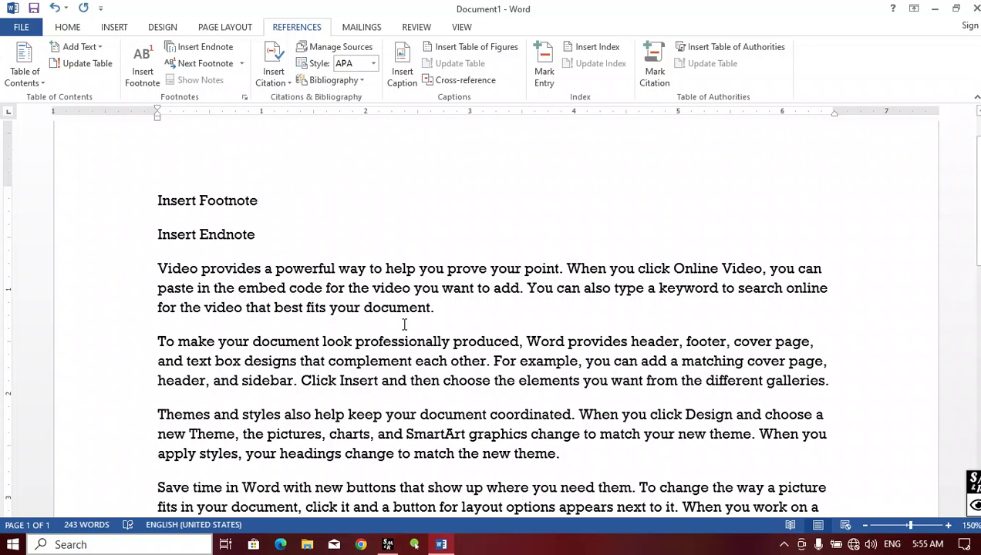
pyautogui.scroll(-2, 404, 325)
pyautogui.scroll(-3, 197, 467)
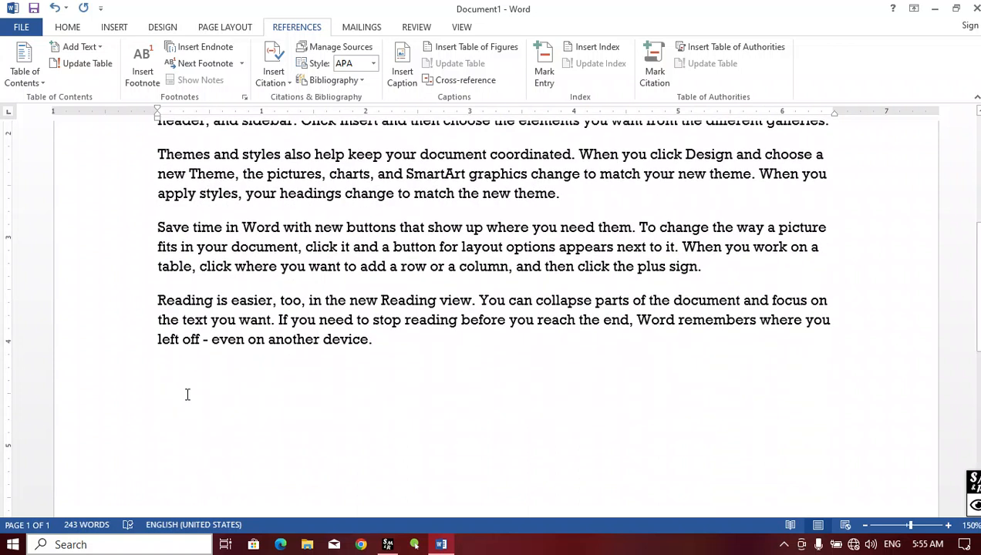
pyautogui.scroll(4, 187, 393)
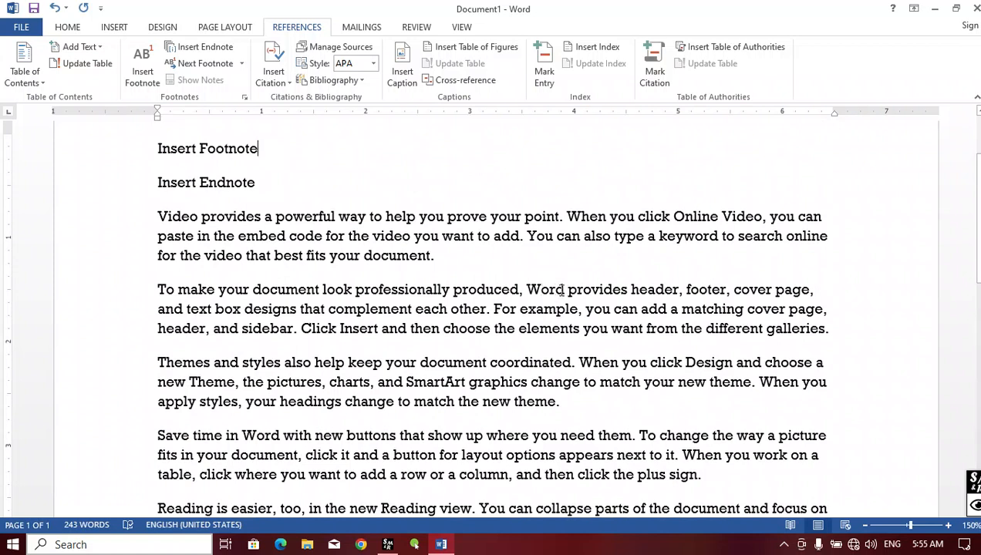
# Step: Insert a footnote on the word "Word" in the paragraph beginning "To make your document look professionally produced"
pyautogui.moveTo(564, 291); pyautogui.dragTo(526, 291)
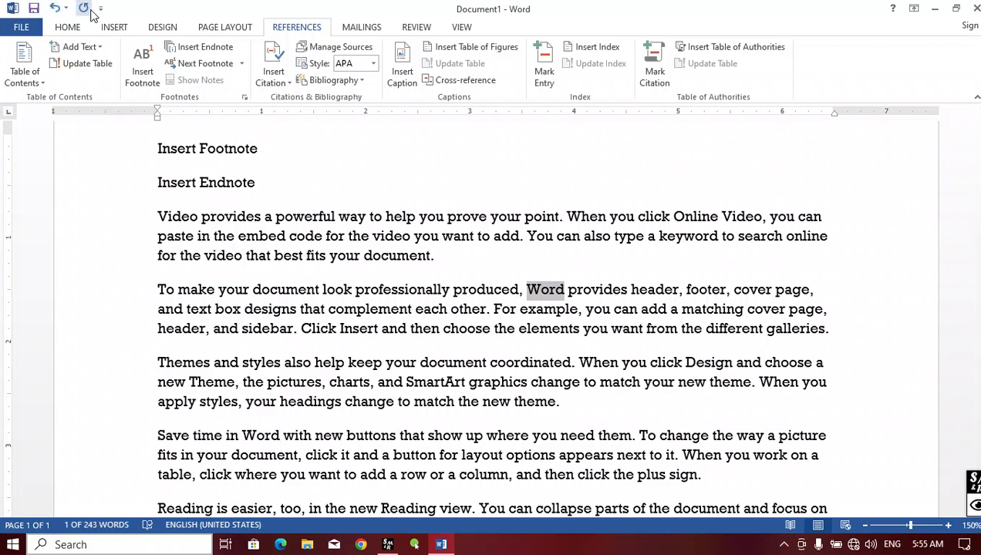
pyautogui.click(142, 68)
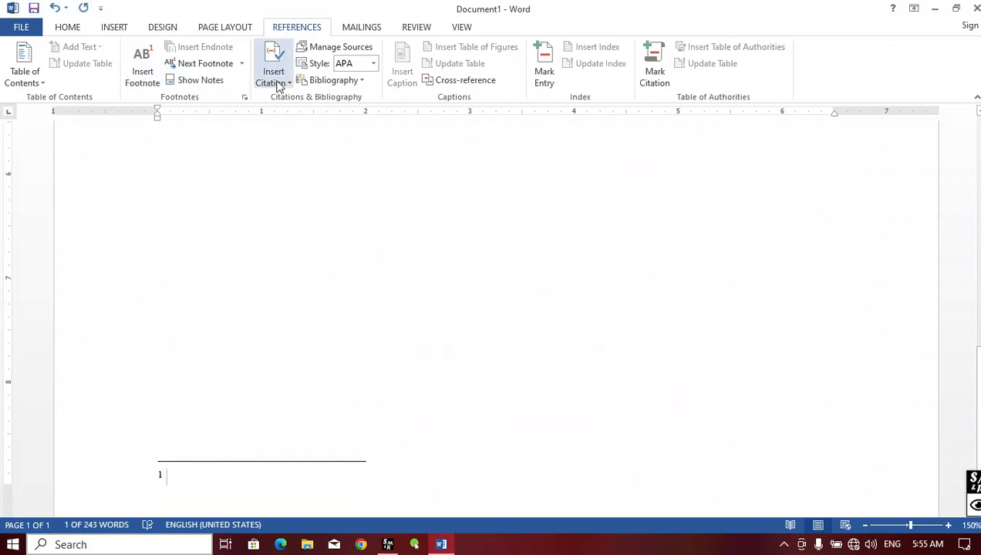
pyautogui.scroll(10, 343, 250)
pyautogui.scroll(-10, 343, 250)
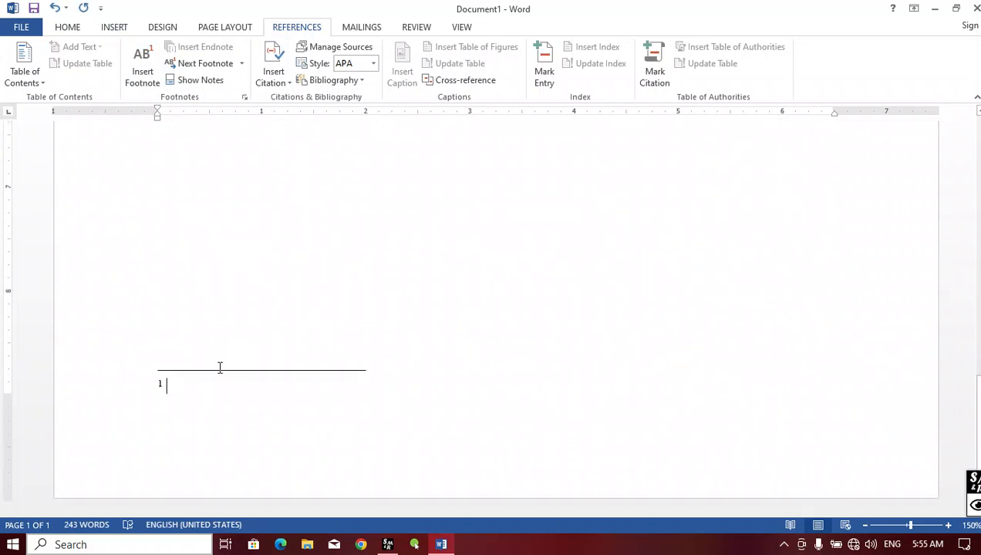
# Step: Write the footnote text "Word(Word is a Word Processing Software)"
pyautogui.write('Word')
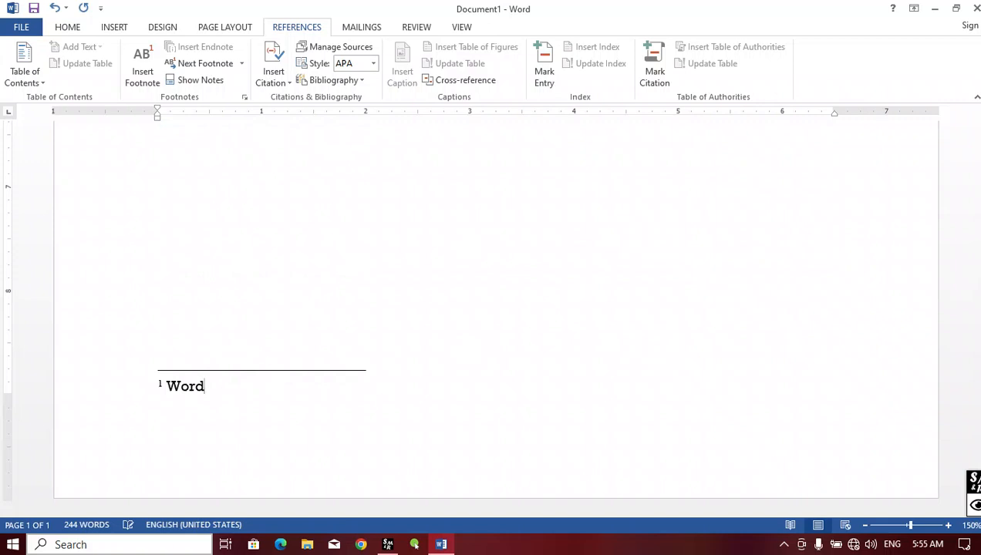
pyautogui.write('(Word is a P')
pyautogui.press('BackSpace')
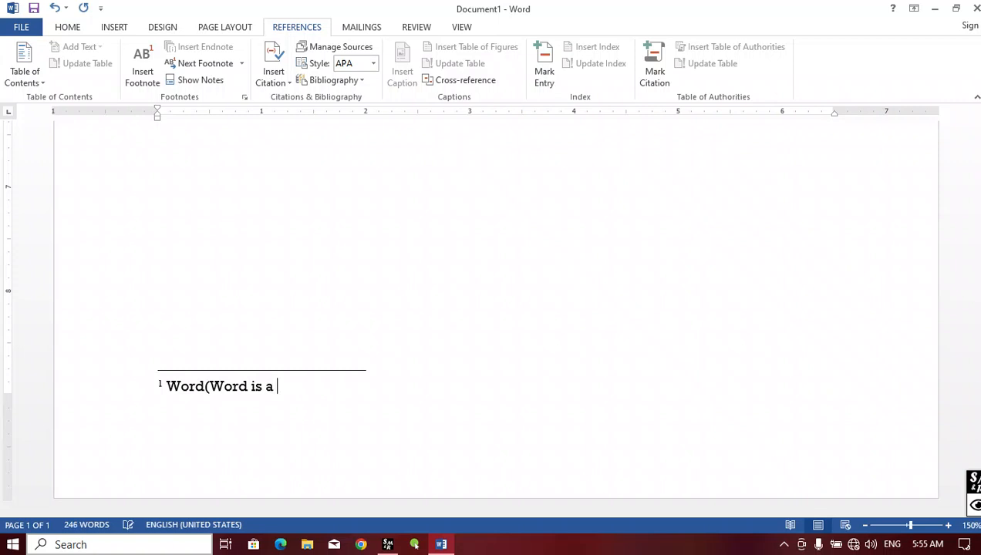
pyautogui.write('Wordp')
pyautogui.press('BackSpace')
pyautogui.write('Por')
pyautogui.press('BackSpace')
pyautogui.press('BackSpace')
pyautogui.write('roc')
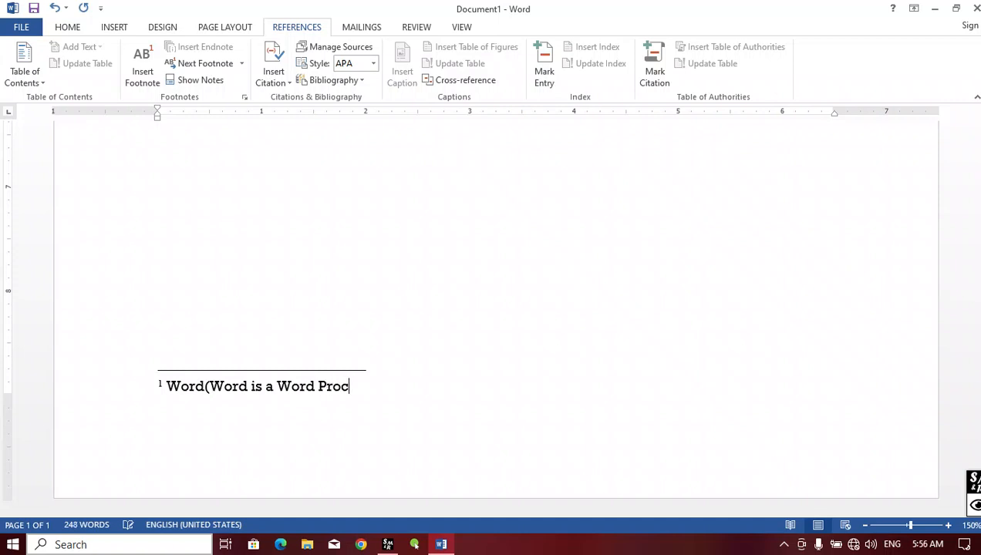
pyautogui.write('essing So')
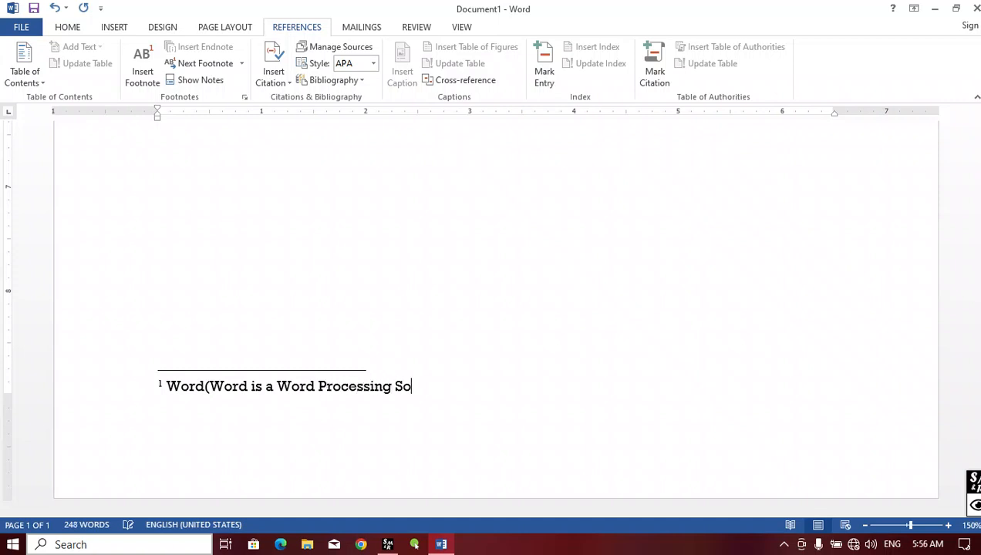
pyautogui.write('ftware)')
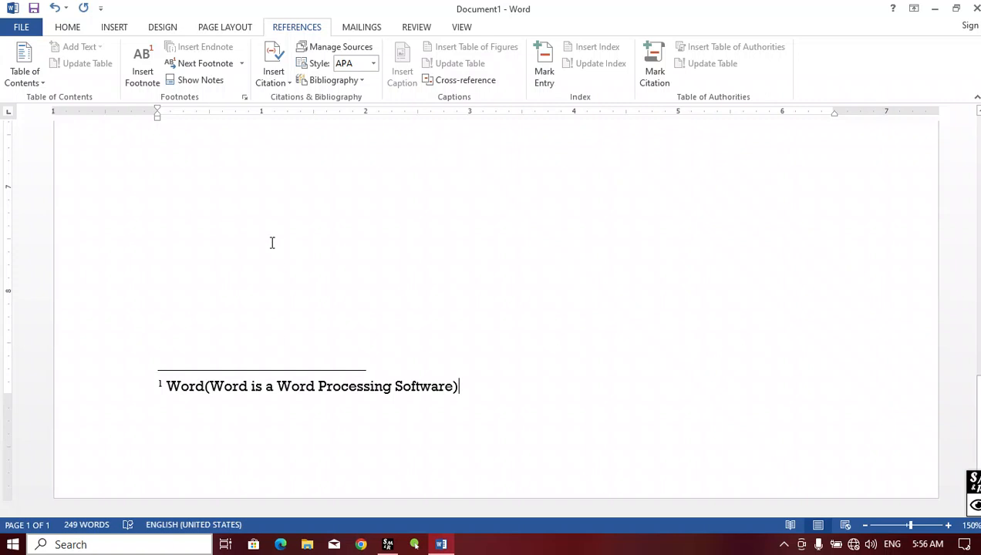
# Step: Generate 20 more sample paragraphs after the last paragraph of the document with =rand(20)
pyautogui.scroll(10, 269, 233)
pyautogui.scroll(3, 269, 232)
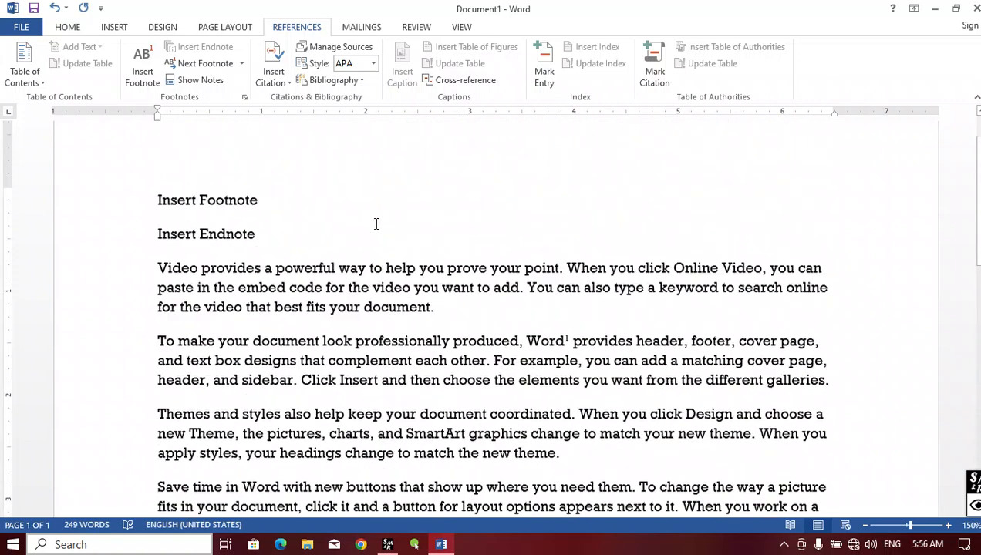
pyautogui.scroll(-6, 355, 306)
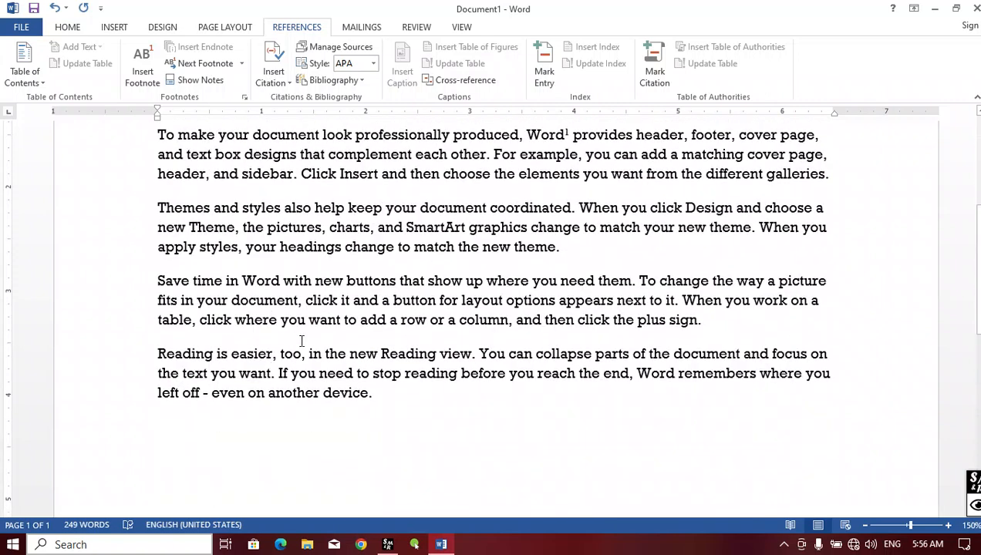
pyautogui.click(362, 320)
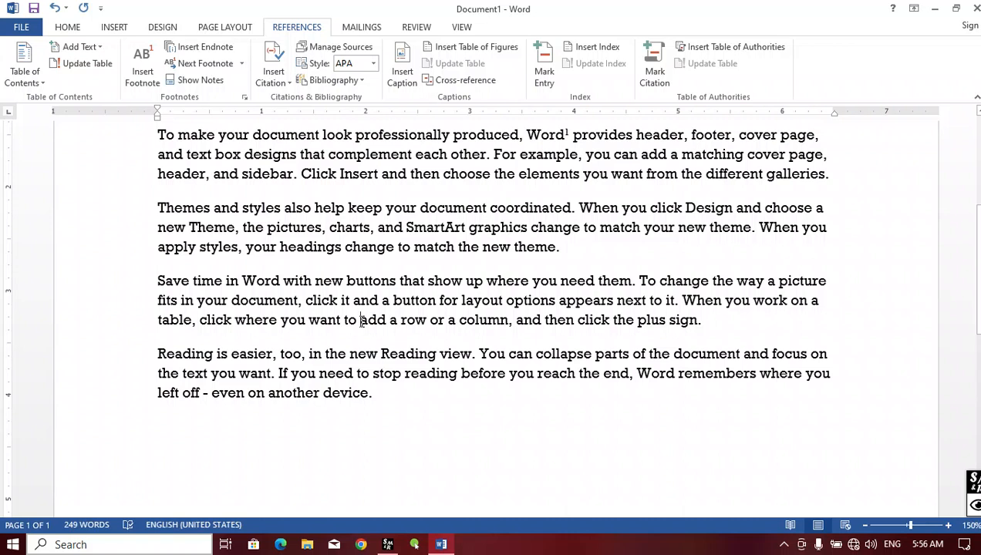
pyautogui.scroll(3, 362, 319)
pyautogui.scroll(-4, 385, 331)
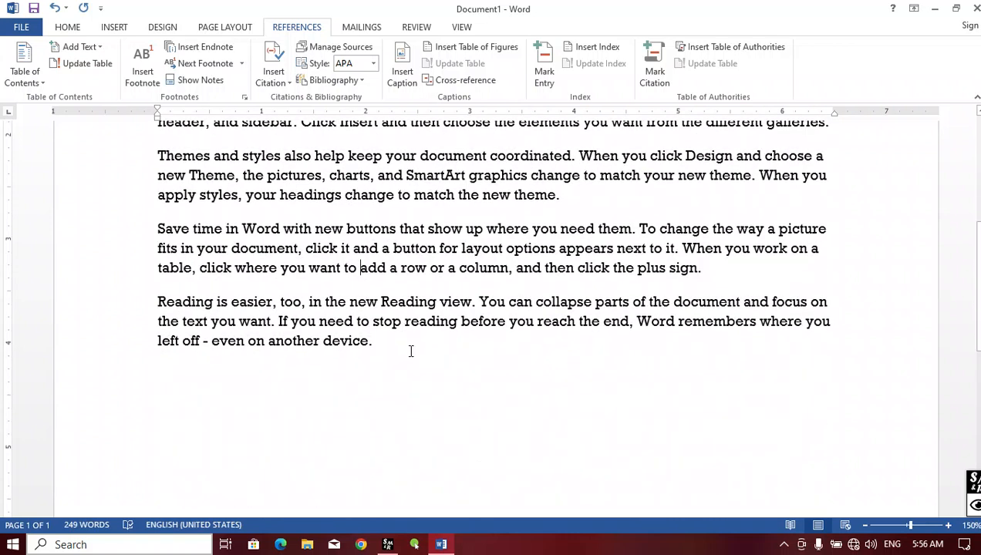
pyautogui.press('Return')
pyautogui.write('=rand')
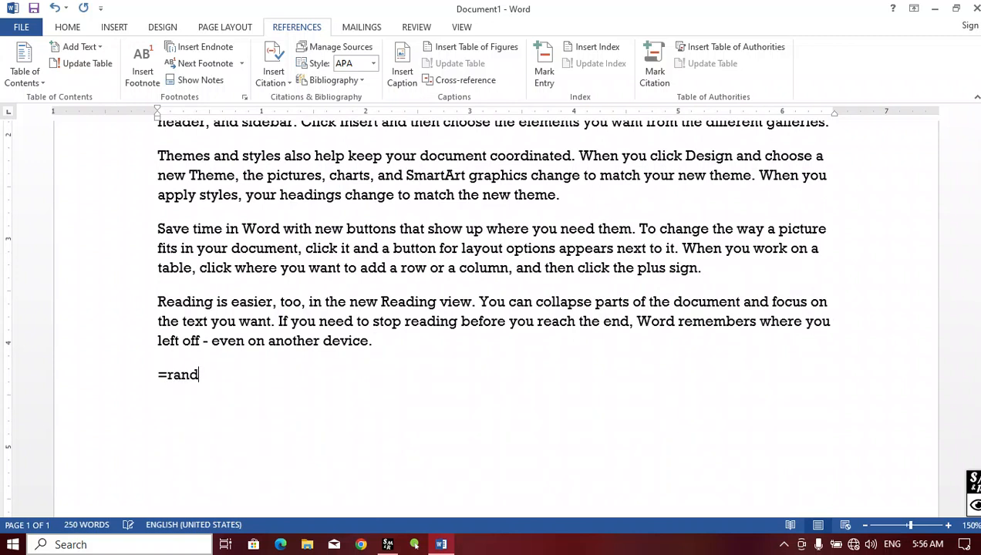
pyautogui.write('(20)')
pyautogui.press('Return')
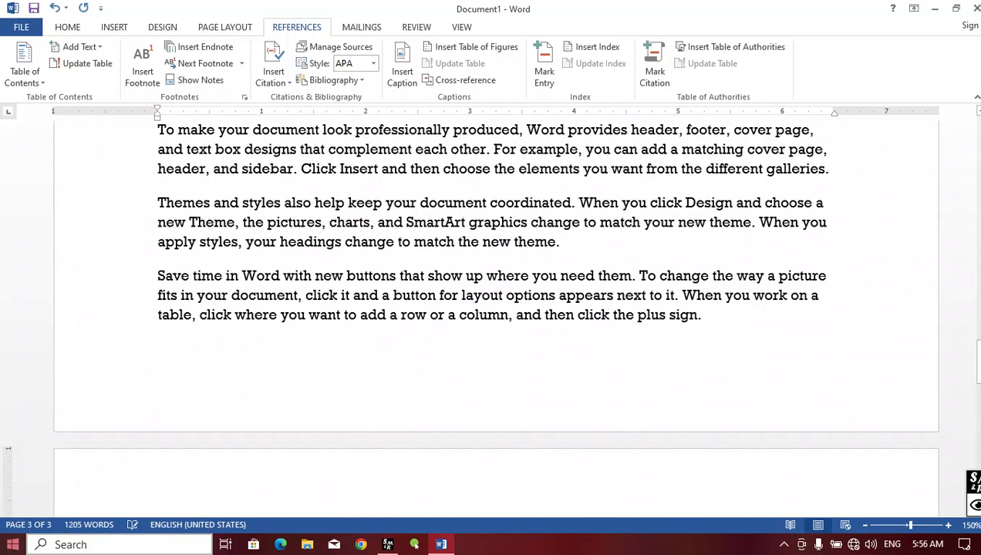
# Step: Add the word "OS" before "When you click Online Video" in a paragraph beginning "Video provides" on page 2
pyautogui.scroll(10, 359, 386)
pyautogui.scroll(3, 359, 386)
pyautogui.click(445, 255)
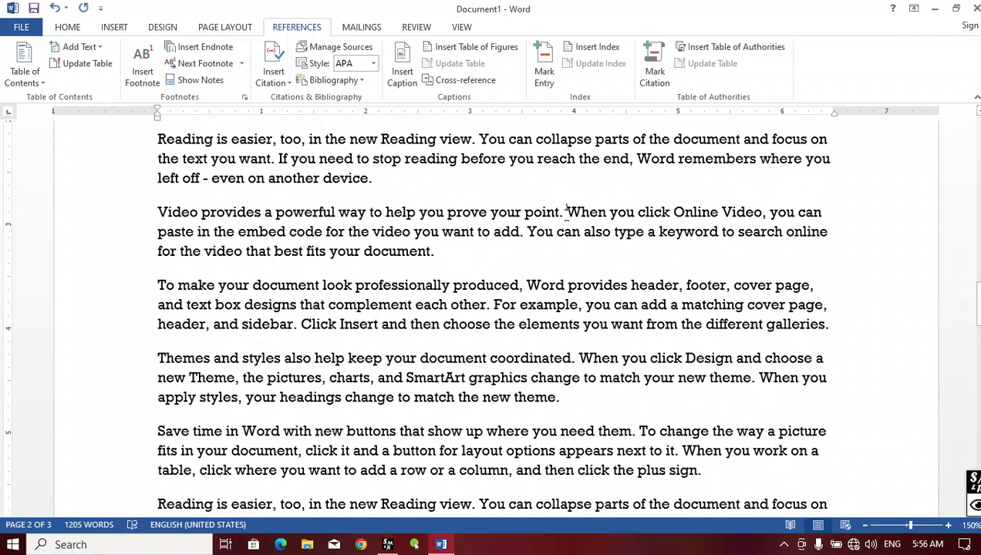
pyautogui.click(566, 215)
pyautogui.write('OS')
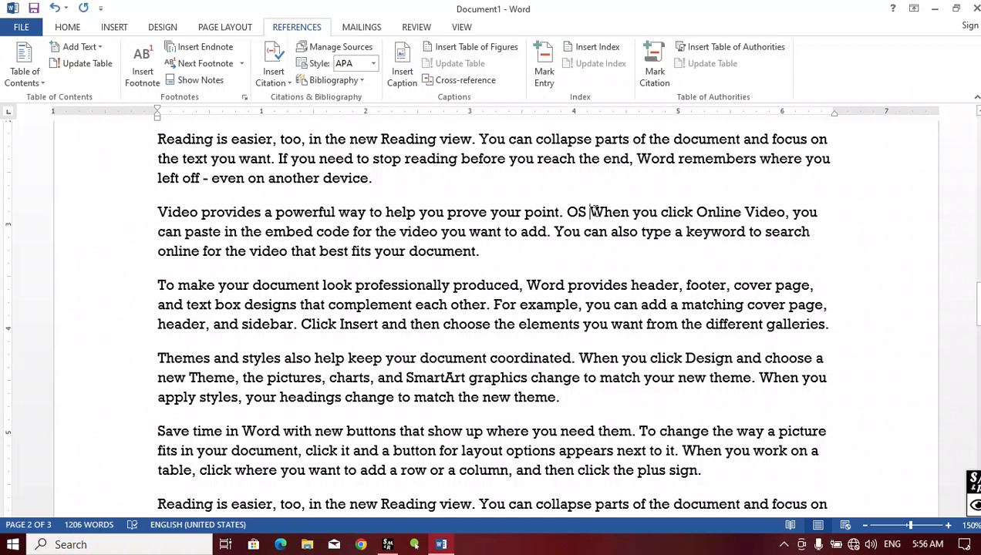
pyautogui.scroll(-10, 593, 209)
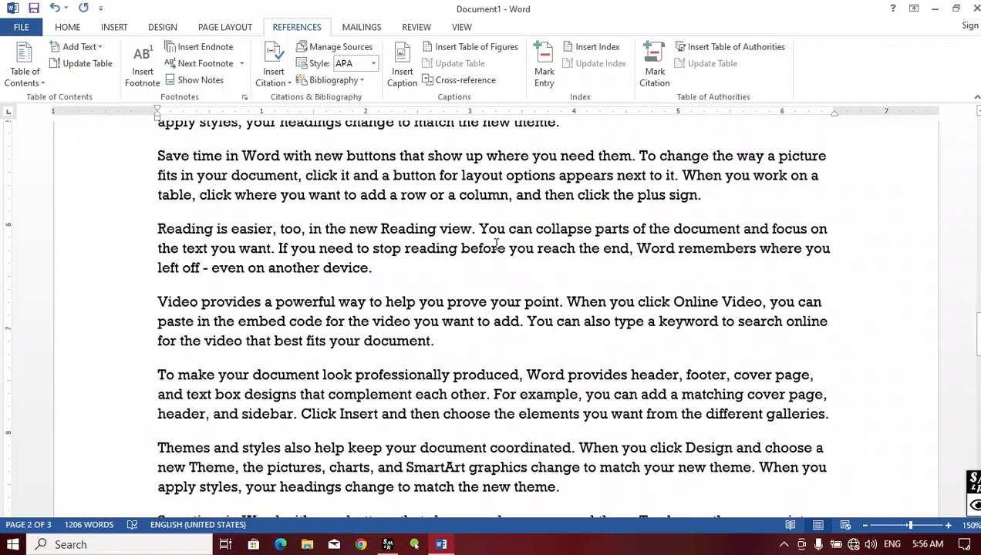
# Step: Insert an endnote on the word "OS" in the "Video provides" paragraph on page 2
pyautogui.scroll(5, 479, 259)
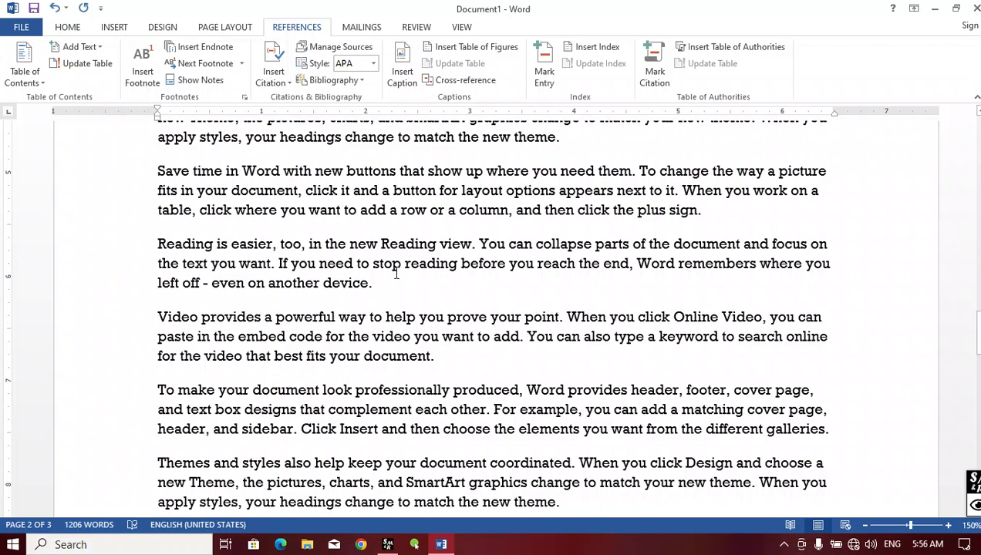
pyautogui.scroll(3, 396, 274)
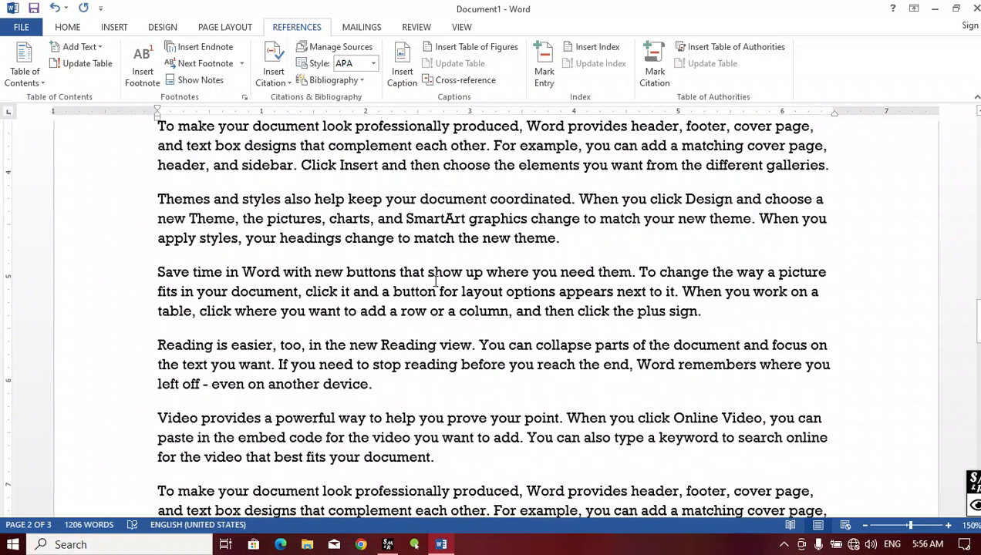
pyautogui.scroll(3, 478, 281)
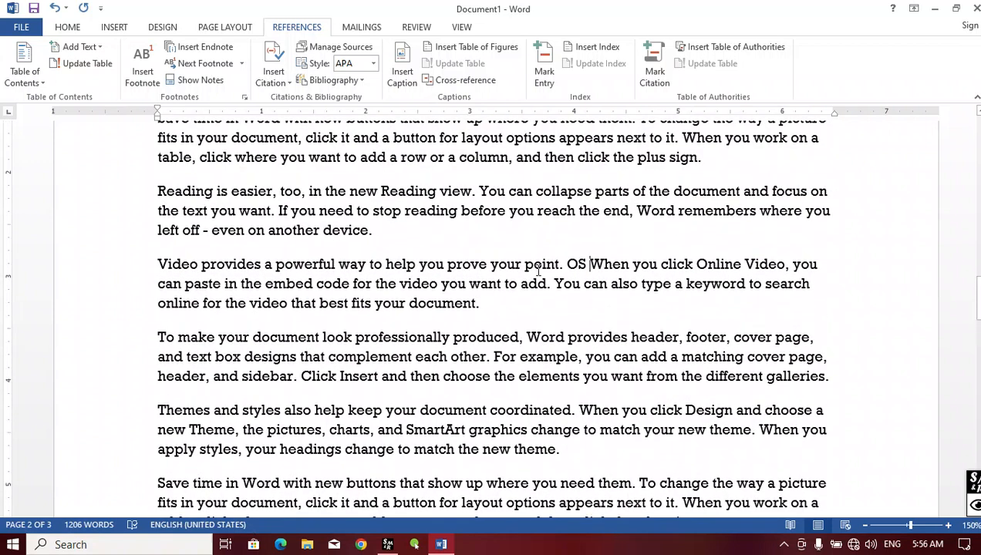
pyautogui.moveTo(584, 266); pyautogui.dragTo(570, 270)
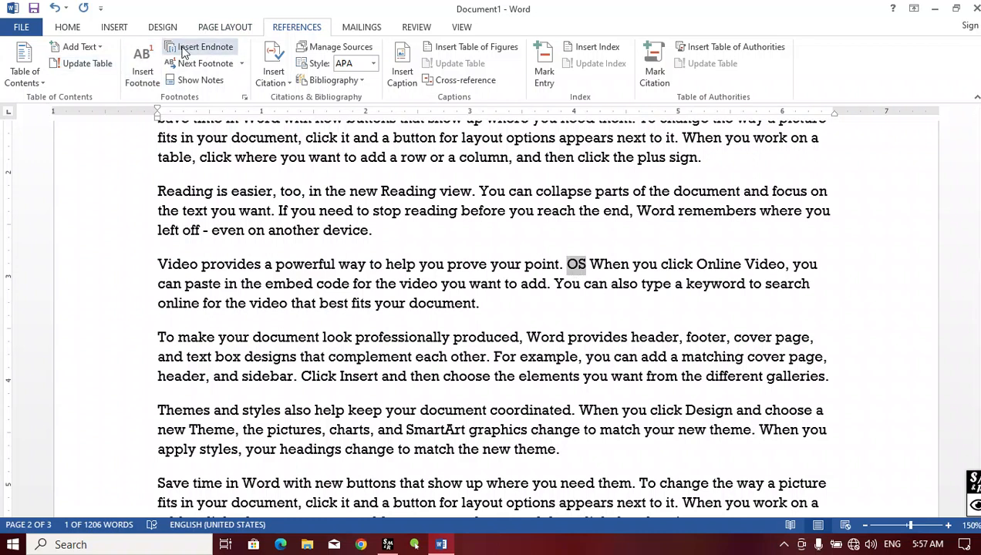
pyautogui.click(205, 48)
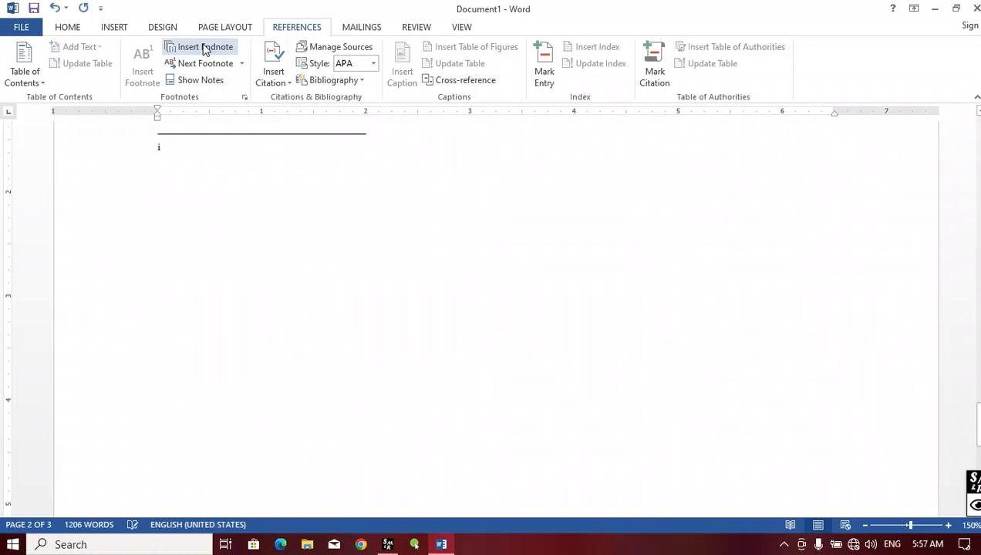
# Step: Write the endnote text "OS(Operating System)"
pyautogui.scroll(3, 245, 207)
pyautogui.scroll(-2, 214, 251)
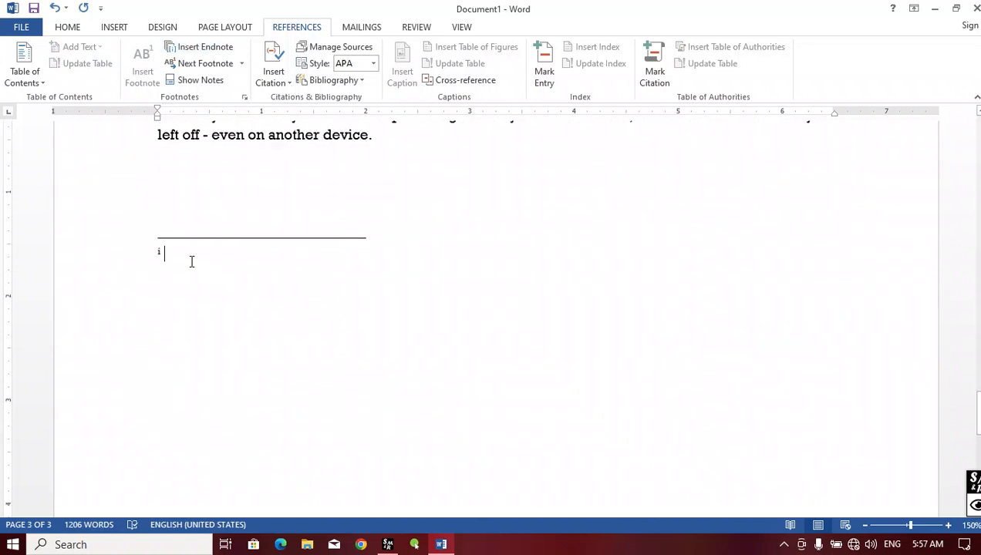
pyautogui.write('OS')
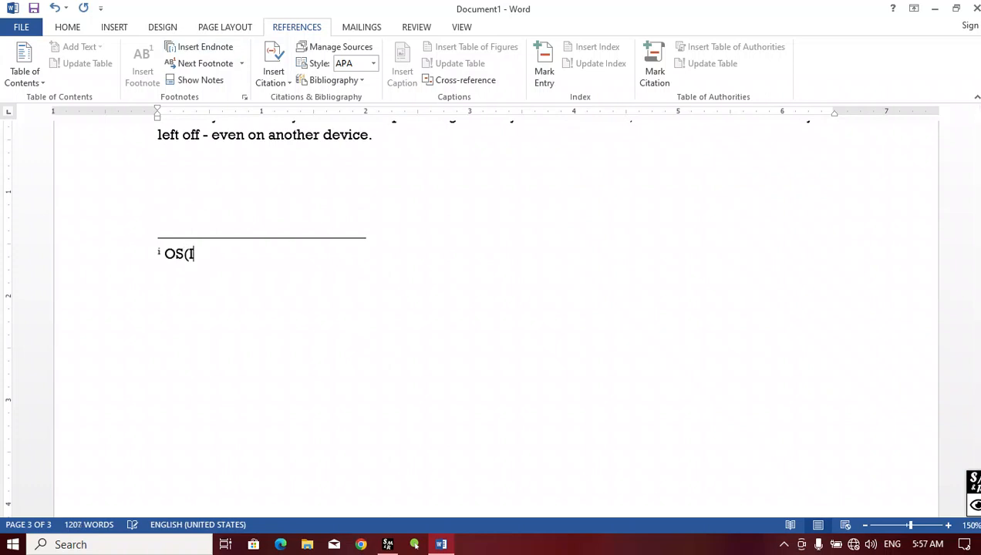
pyautogui.write('(Operating System')
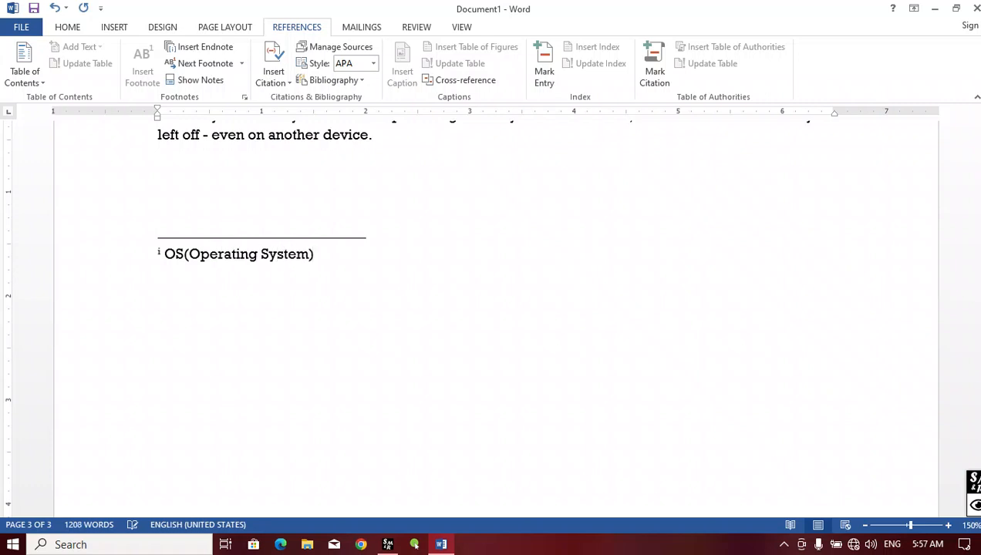
# Step: Examine the footnote reference on "Word" on page 1 and its note text at the foot of that page
pyautogui.scroll(15, 191, 258)
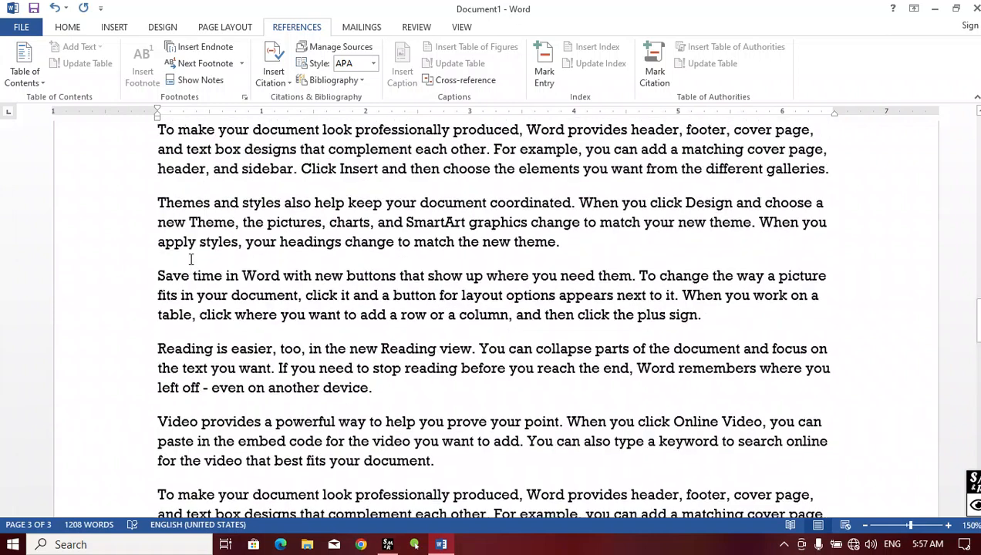
pyautogui.scroll(20, 190, 259)
pyautogui.scroll(-4, 272, 225)
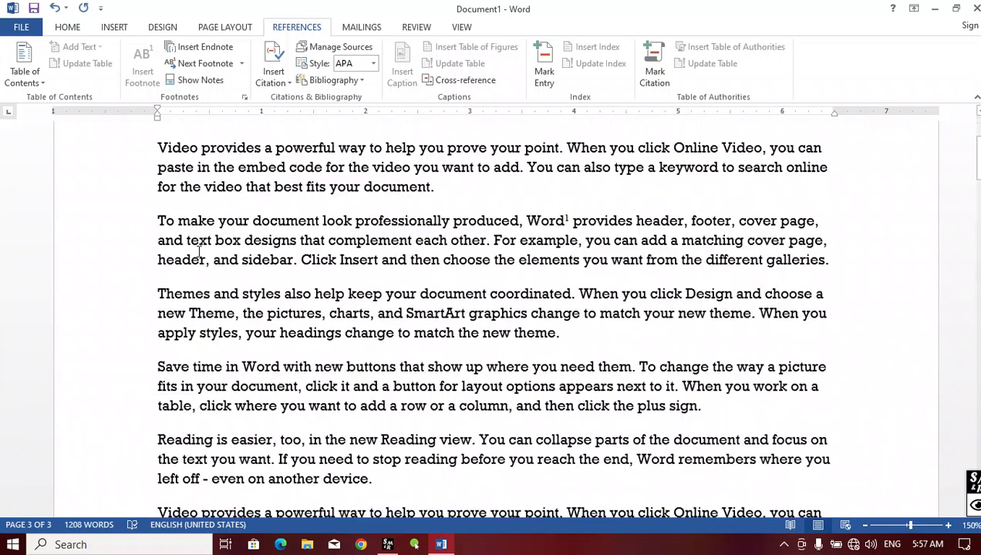
pyautogui.scroll(3, 272, 225)
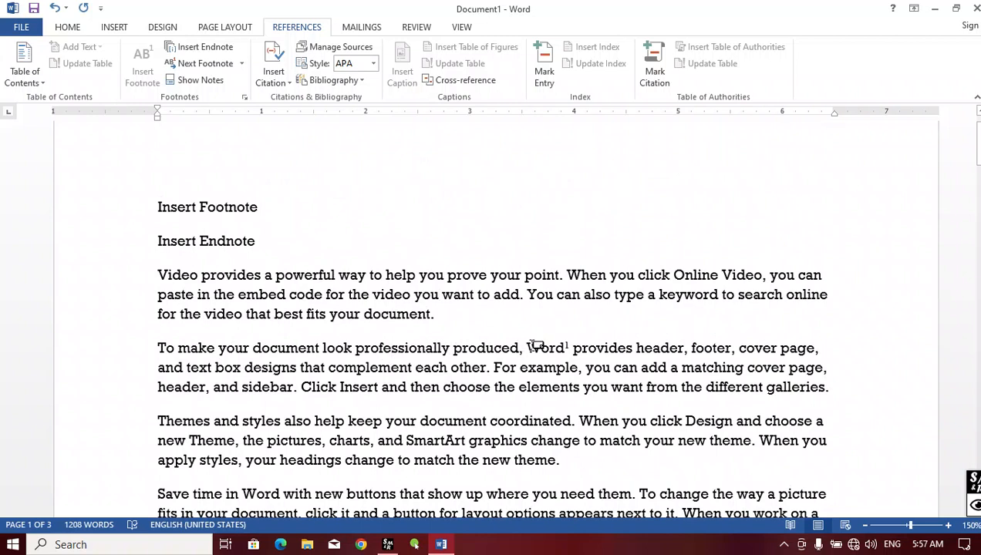
pyautogui.moveTo(555, 347)
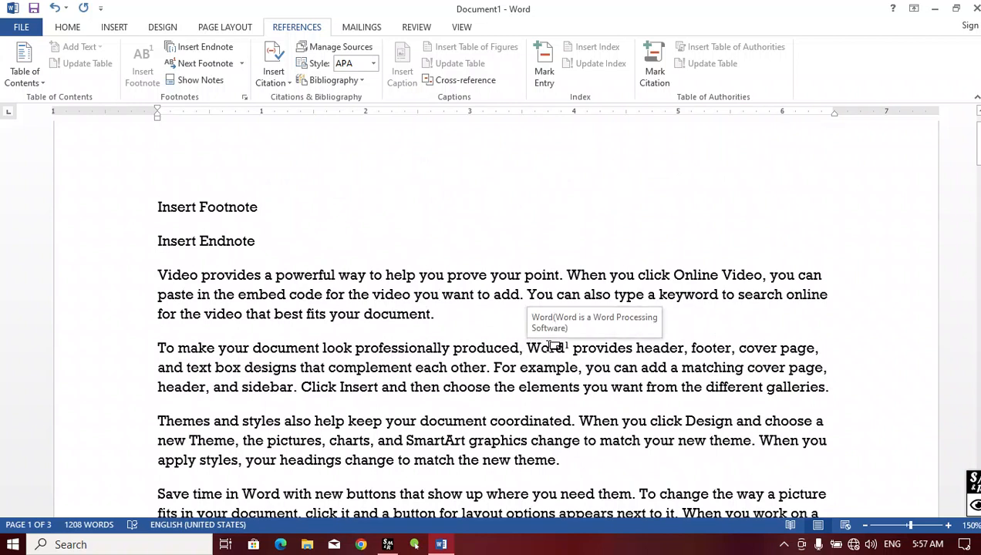
pyautogui.scroll(-5, 458, 354)
pyautogui.scroll(-8, 457, 353)
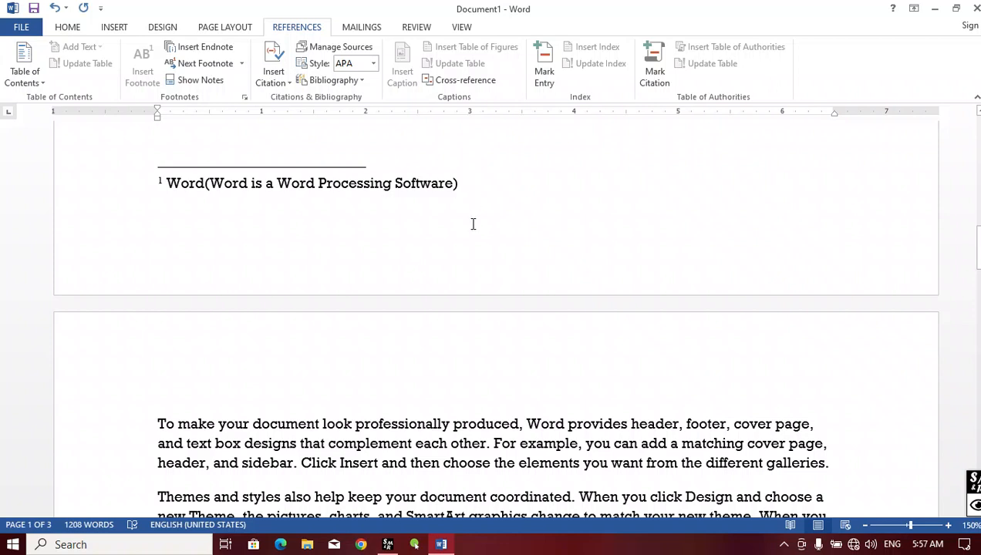
pyautogui.scroll(3, 470, 223)
pyautogui.scroll(-2, 304, 266)
pyautogui.scroll(1, 305, 265)
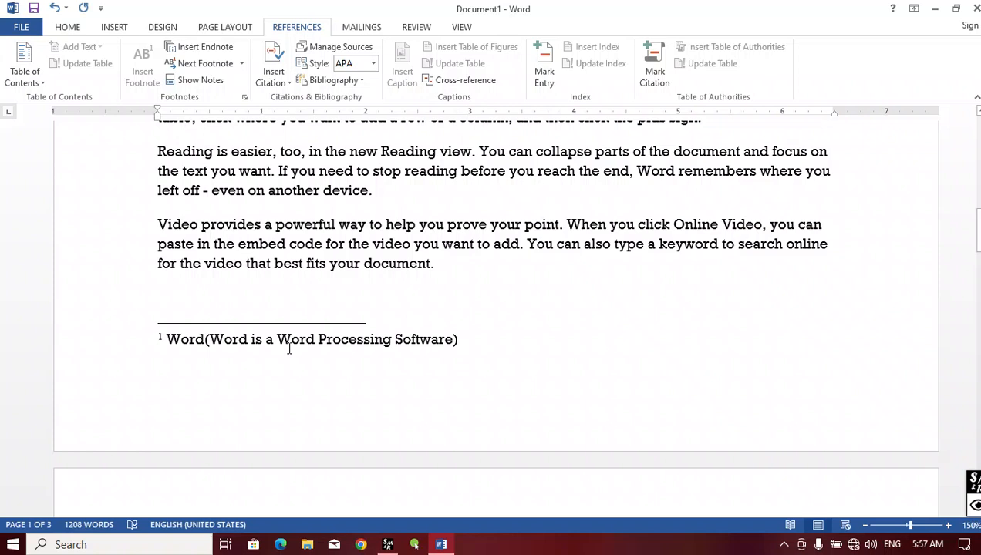
# Step: Jump from the endnote reference after "OS" on page 2 to its note text and return to the reference
pyautogui.scroll(-7, 293, 346)
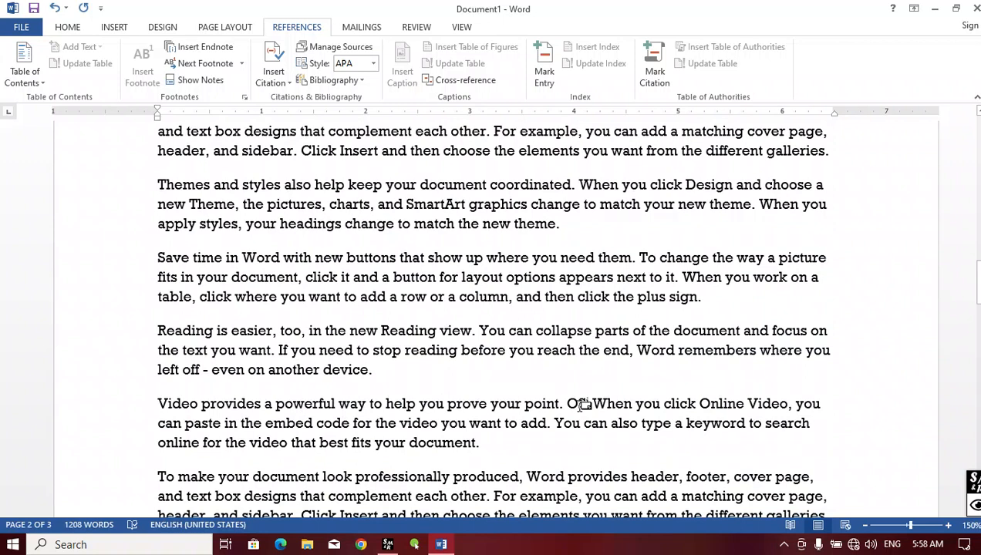
pyautogui.doubleClick(582, 403)
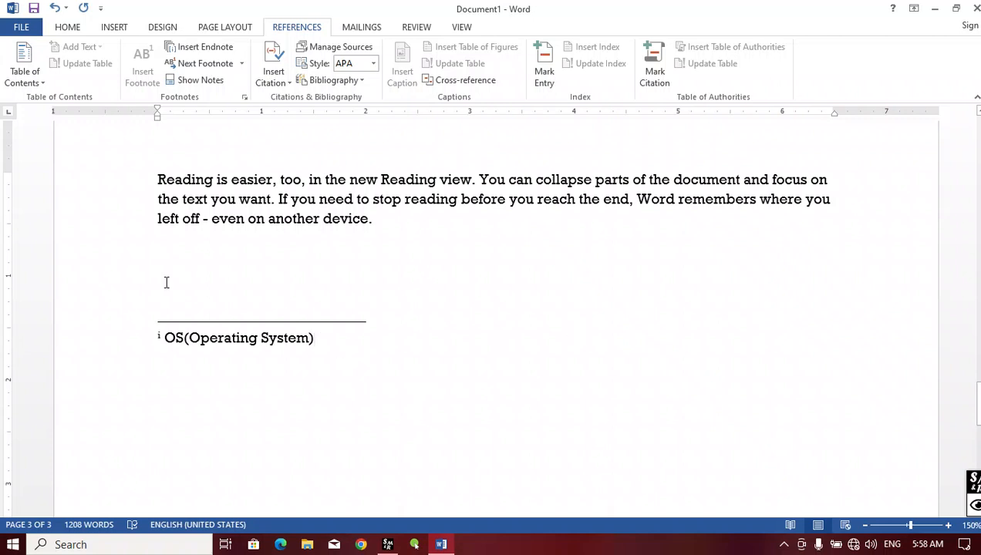
pyautogui.click(205, 66)
pyautogui.click(201, 65)
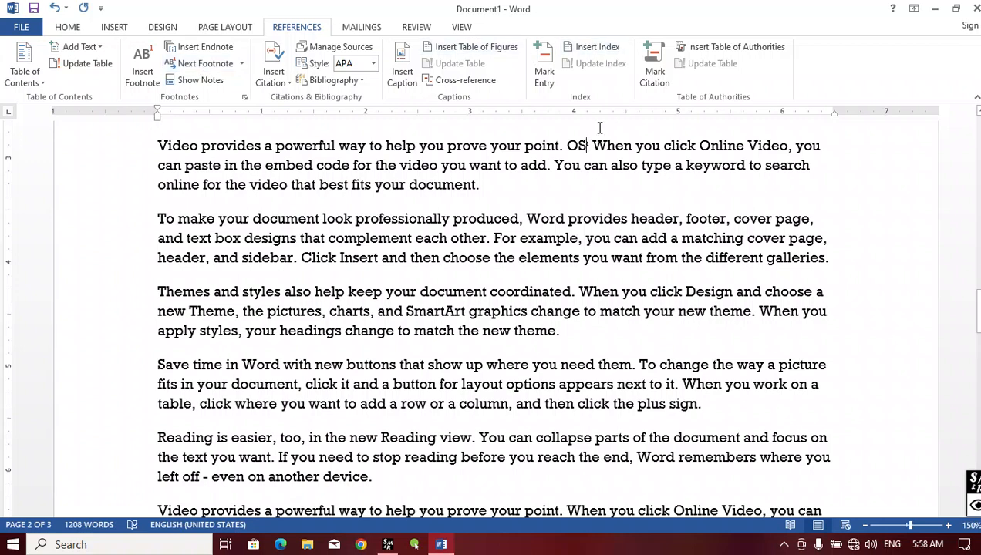
pyautogui.moveTo(579, 143)
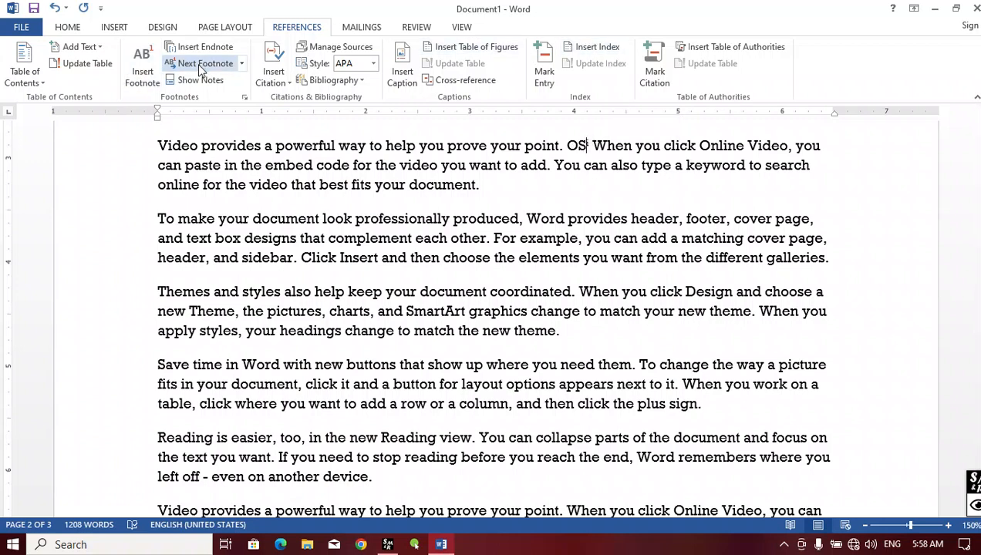
pyautogui.click(241, 64)
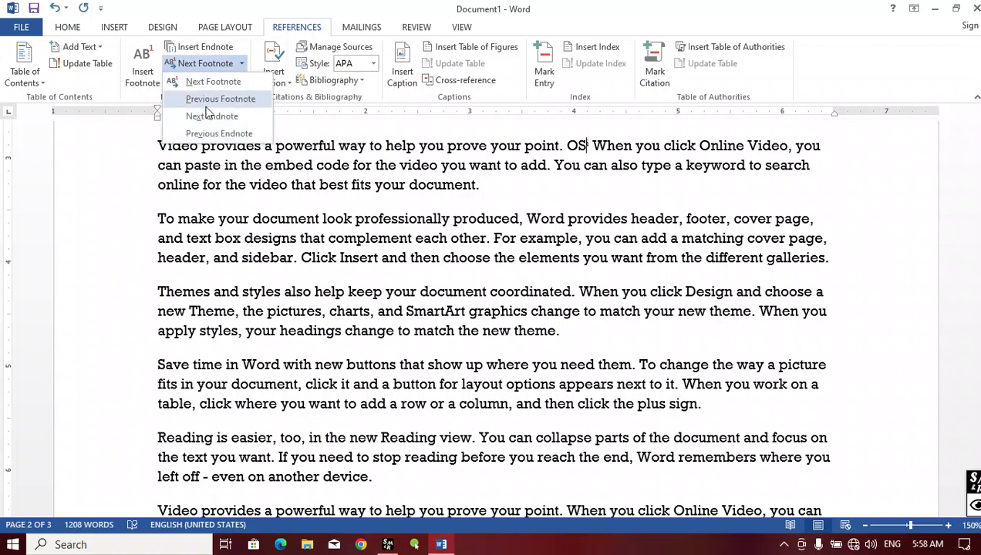
pyautogui.click(316, 230)
# Step: Go to the next footnote reference from the beginning of the document
pyautogui.scroll(6, 316, 230)
pyautogui.scroll(10, 316, 231)
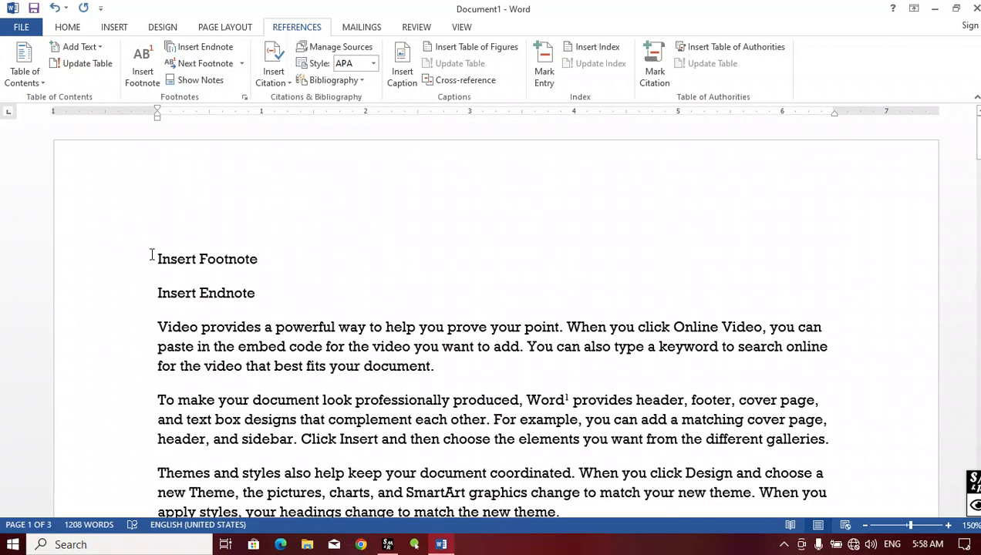
pyautogui.click(242, 63)
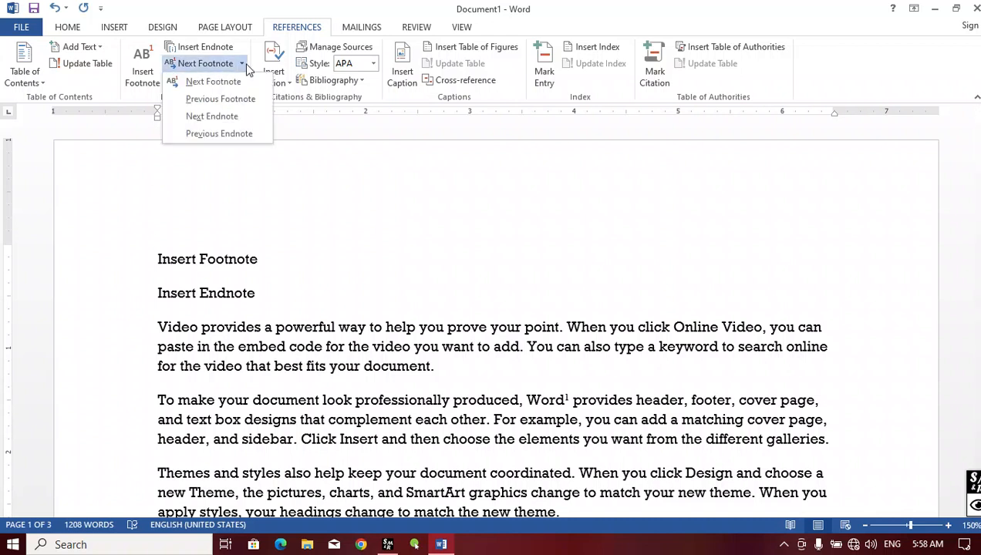
pyautogui.click(208, 82)
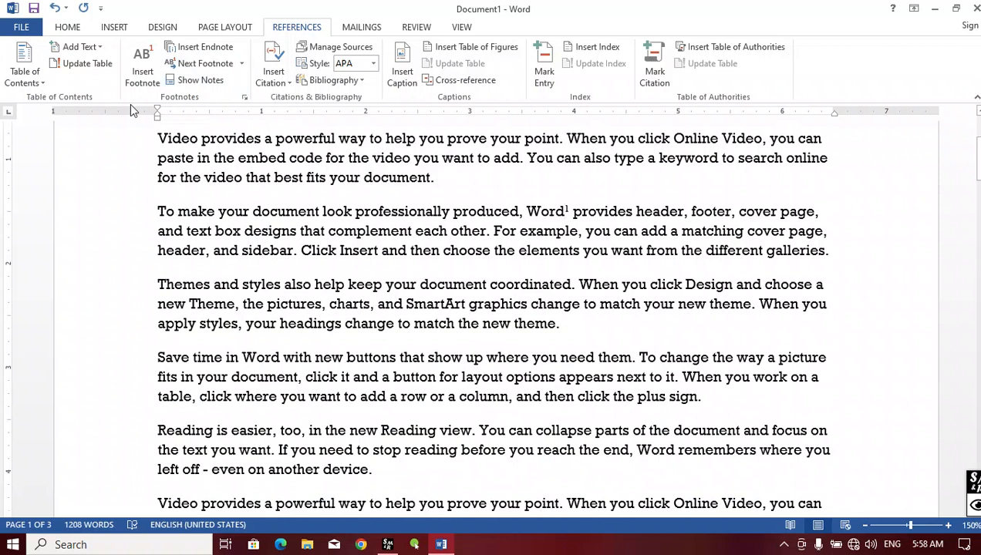
pyautogui.click(241, 64)
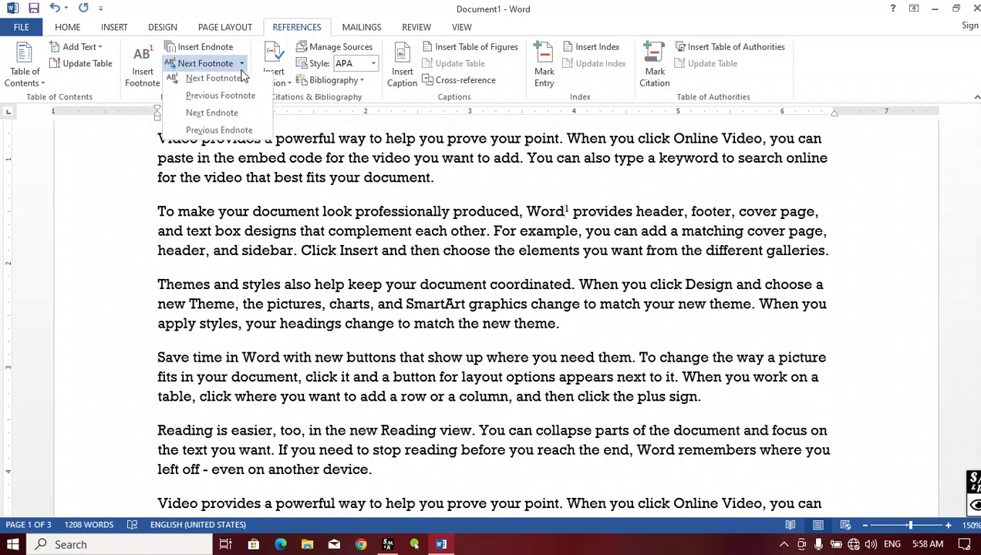
pyautogui.click(195, 81)
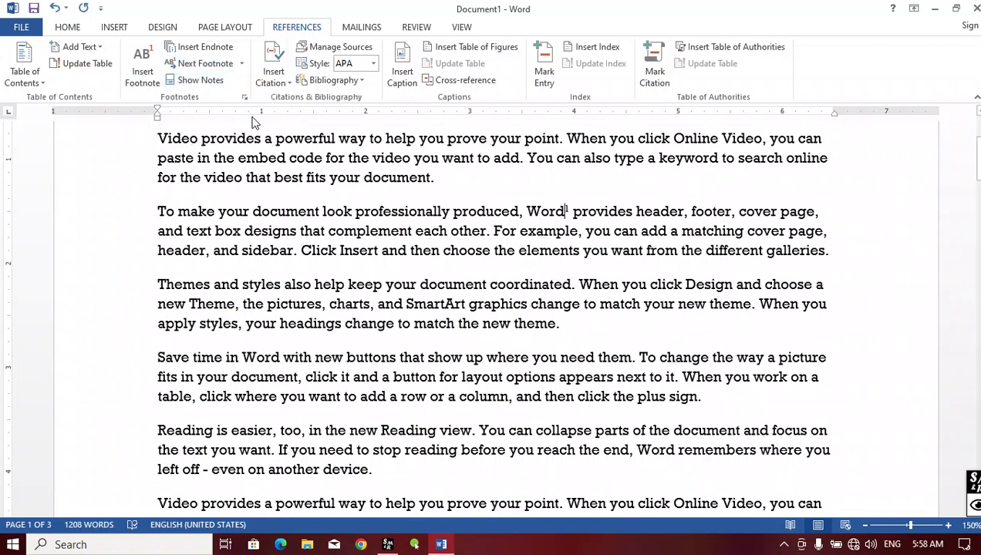
# Step: Go to the next endnote reference from the footnote on "Word"
pyautogui.click(241, 64)
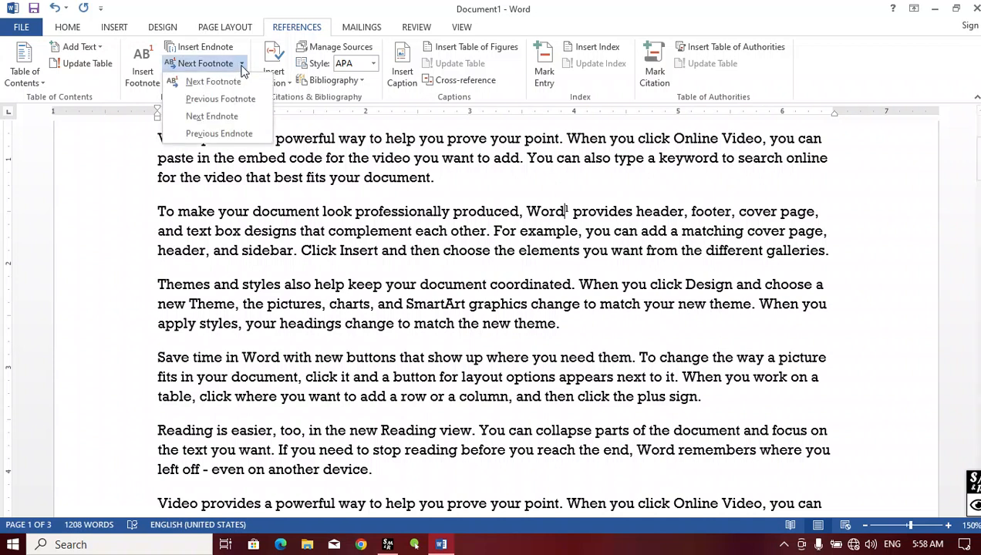
pyautogui.click(210, 117)
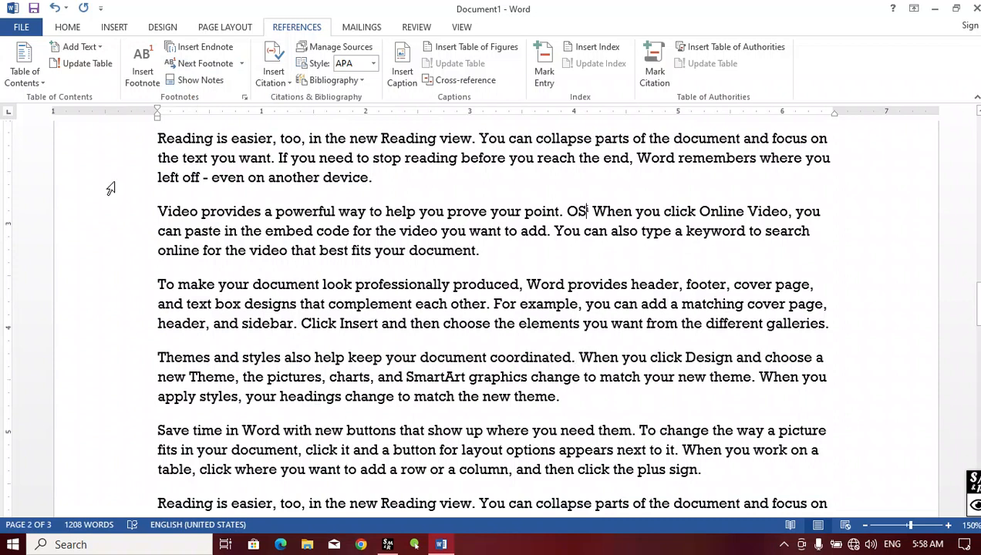
pyautogui.click(241, 64)
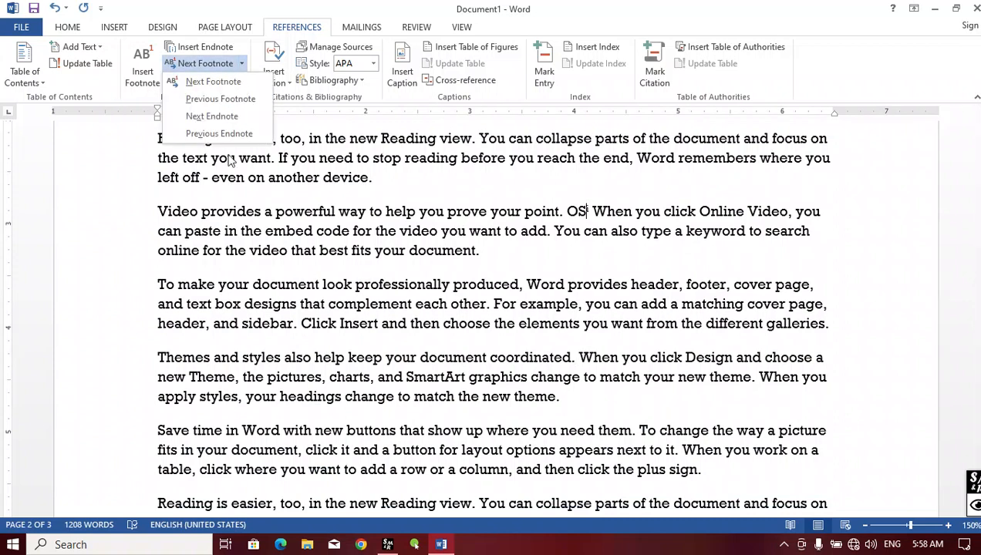
pyautogui.click(207, 117)
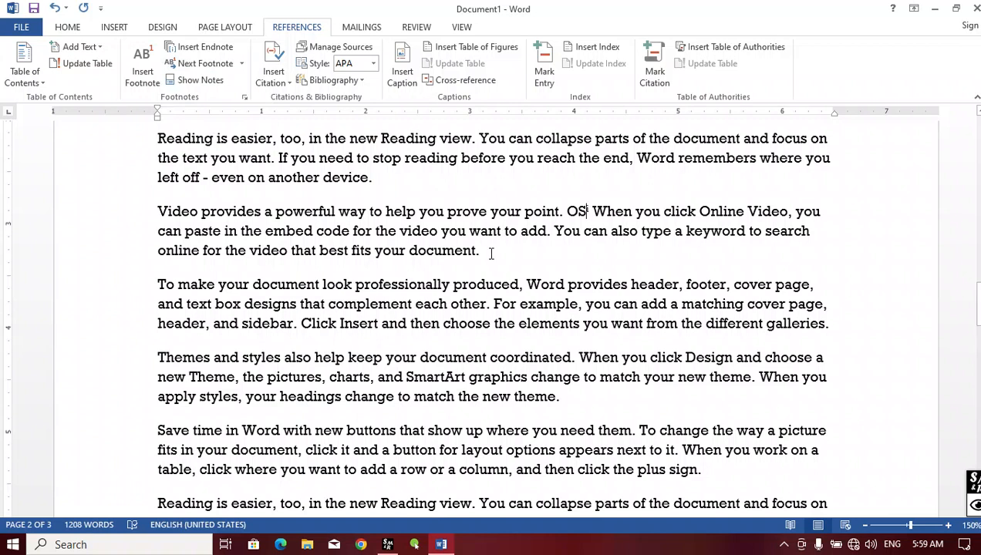
# Step: Try to go to the previous endnote, and go to the previous footnote reference
pyautogui.click(242, 64)
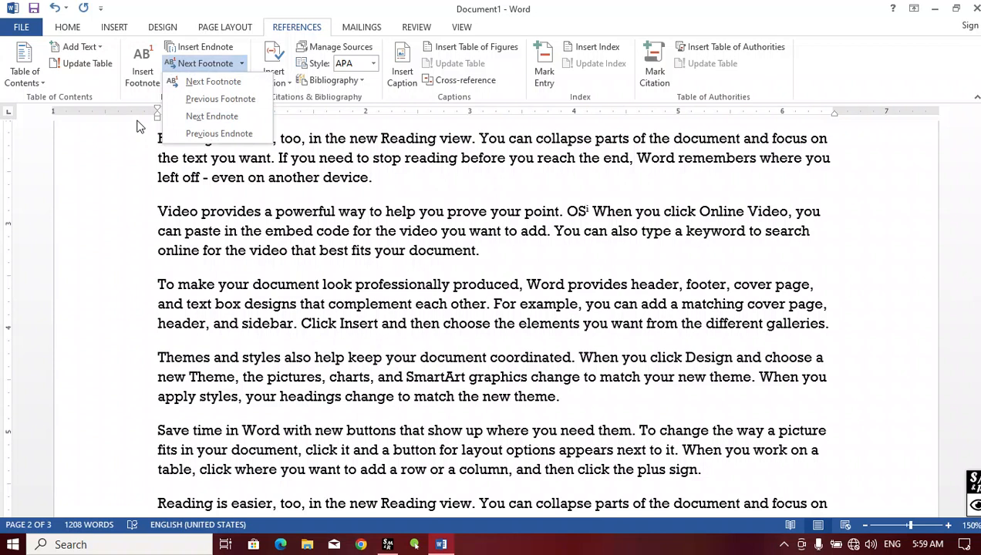
pyautogui.click(208, 134)
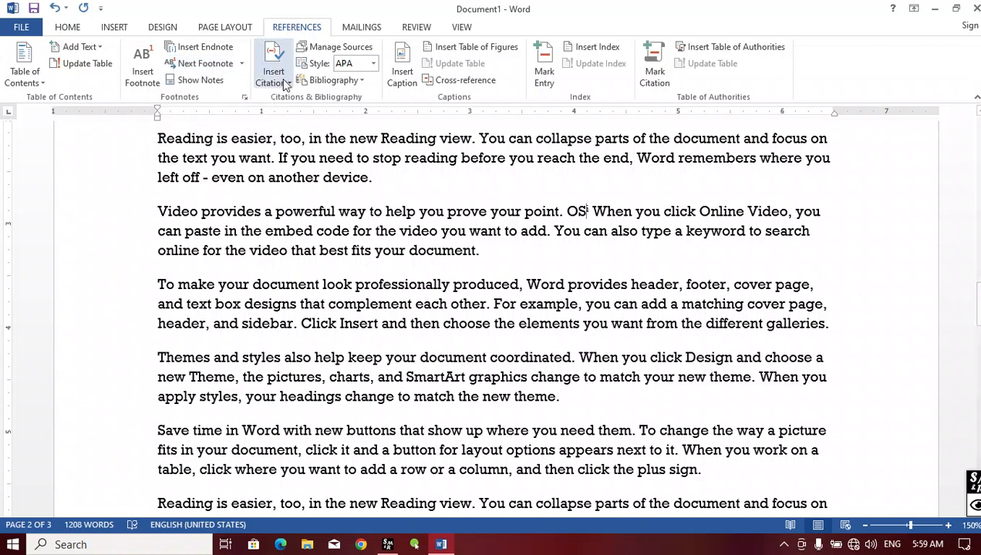
pyautogui.click(242, 64)
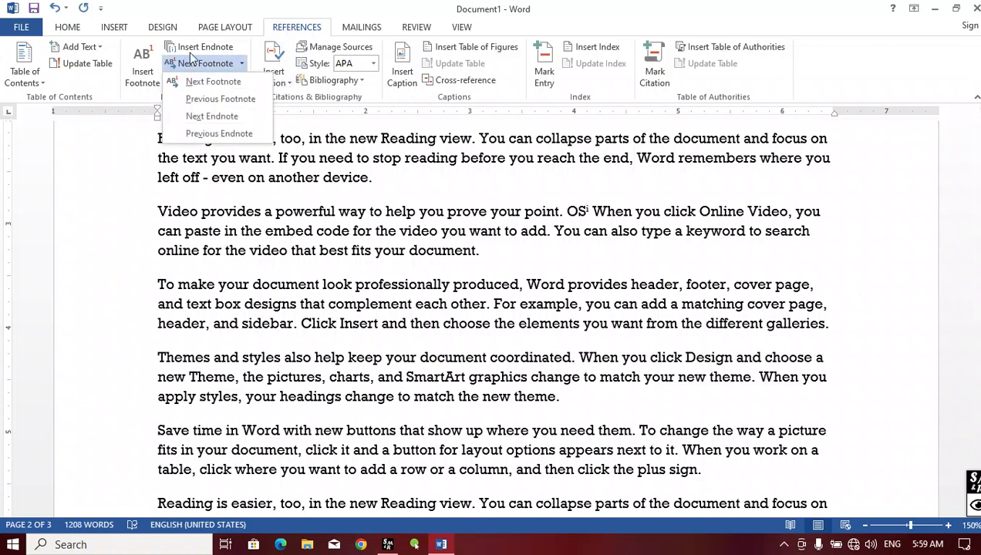
pyautogui.click(212, 97)
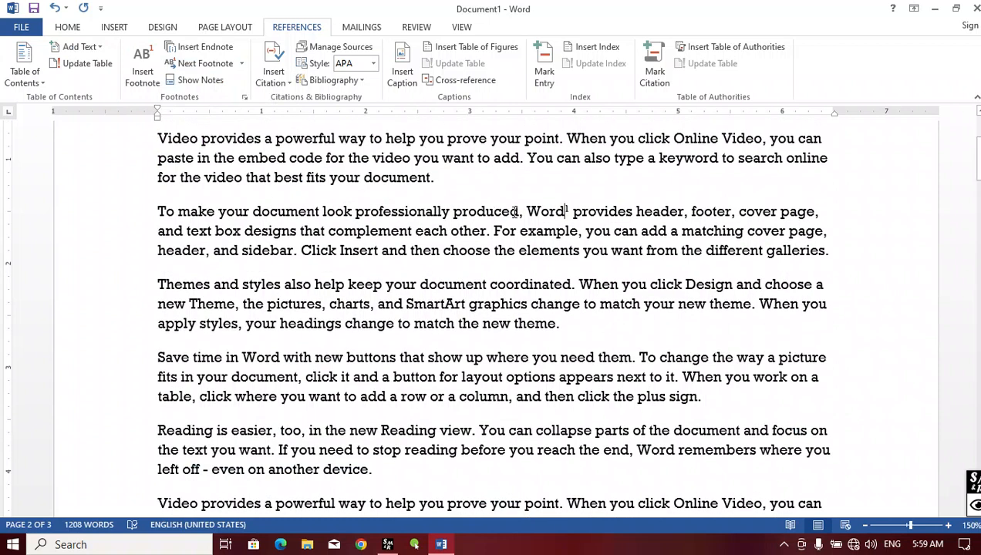
# Step: Show the document's footnote area from page 1, and return to the footnote reference after "Word"
pyautogui.scroll(3, 163, 277)
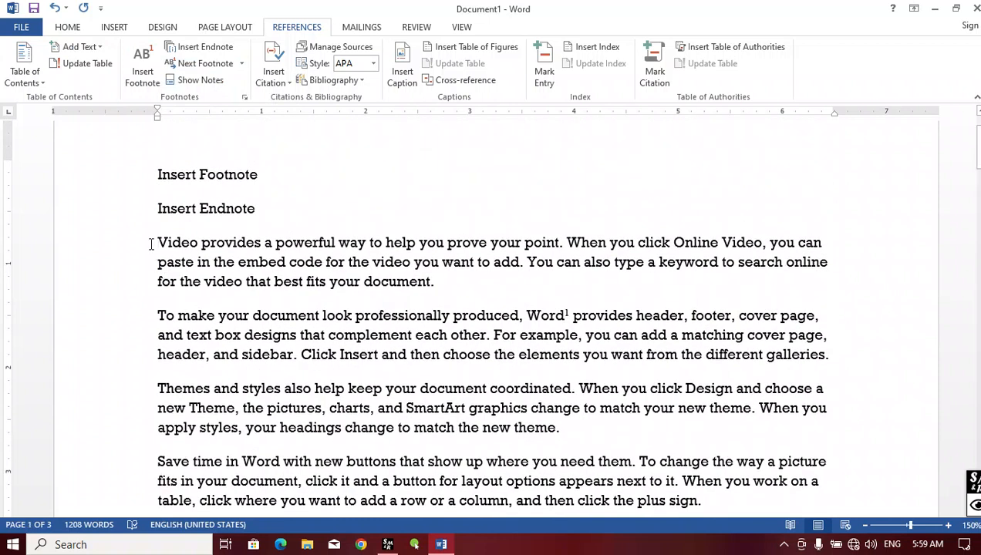
pyautogui.click(197, 81)
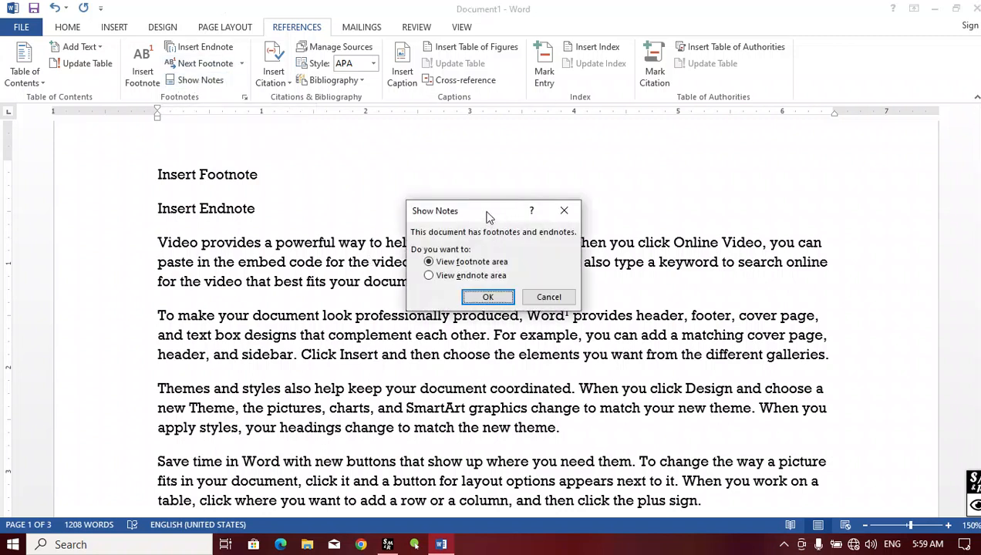
pyautogui.moveTo(486, 213); pyautogui.dragTo(473, 133)
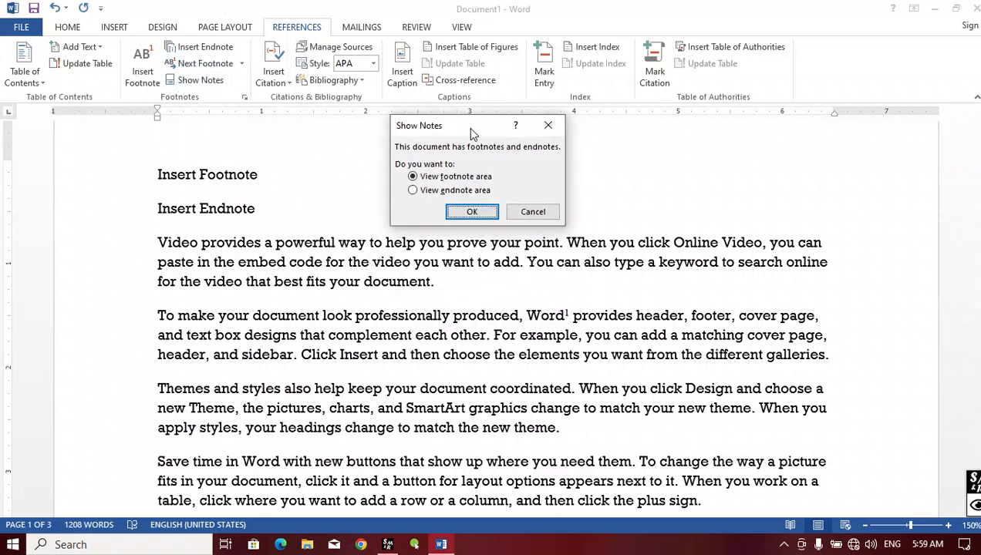
pyautogui.click(467, 212)
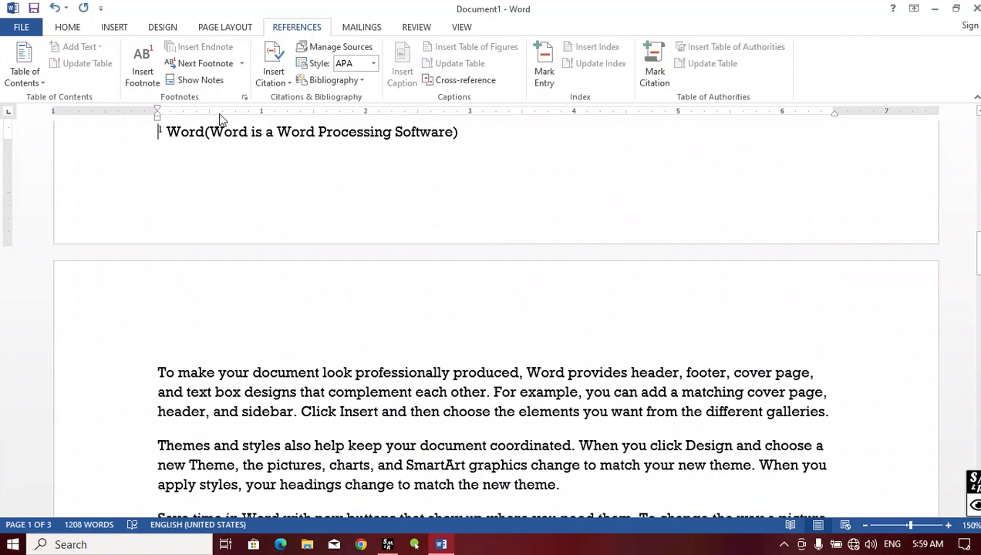
pyautogui.click(199, 80)
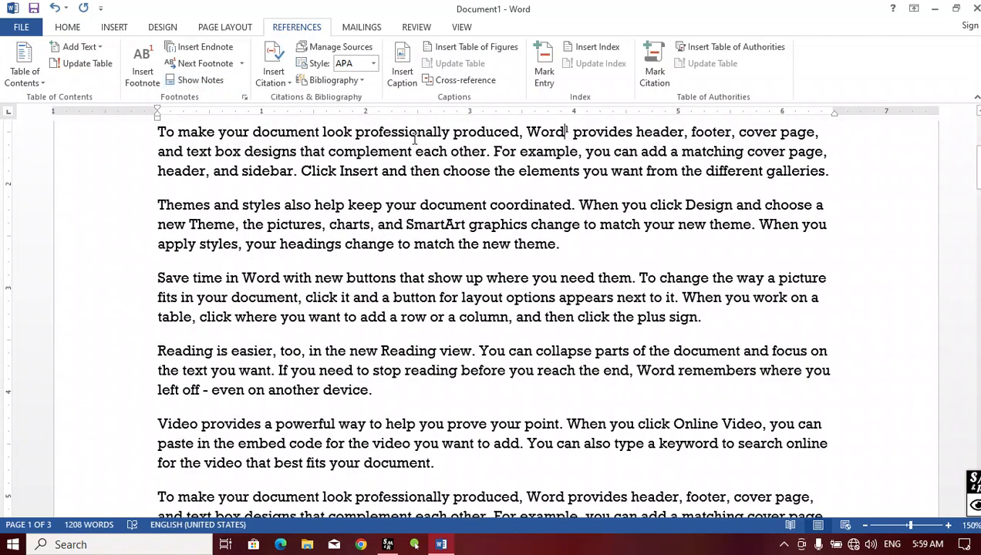
# Step: Show the document's notes again, choosing to view the endnote area
pyautogui.click(199, 80)
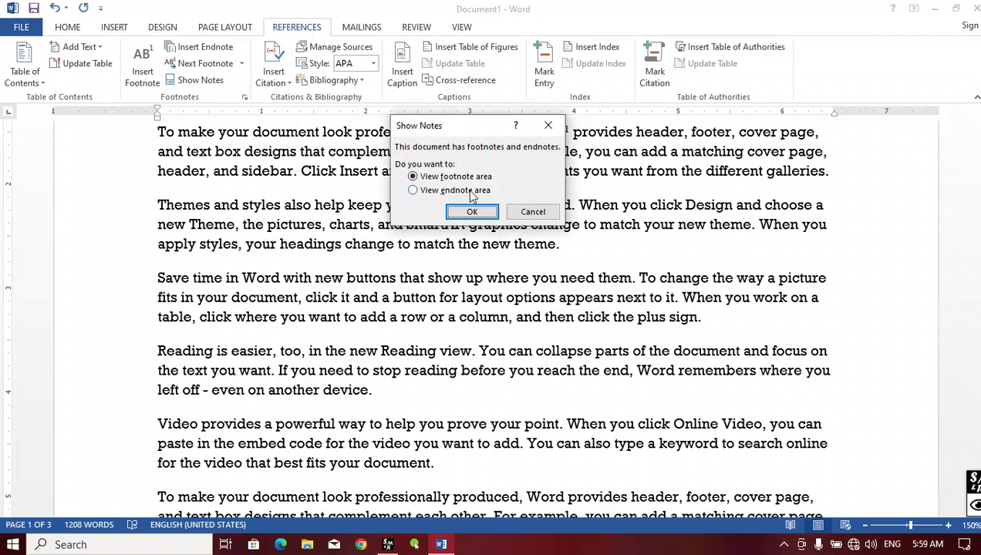
pyautogui.click(430, 191)
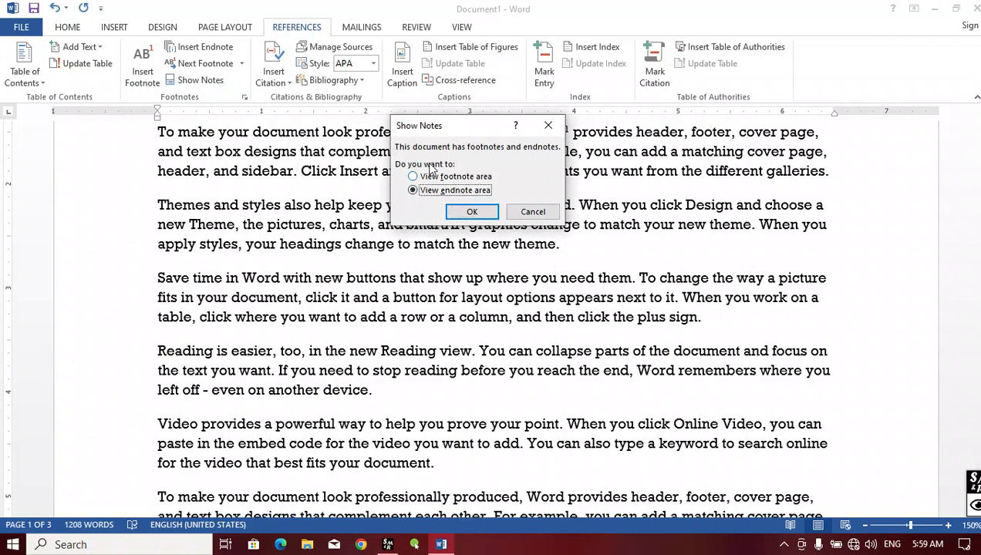
pyautogui.click(479, 213)
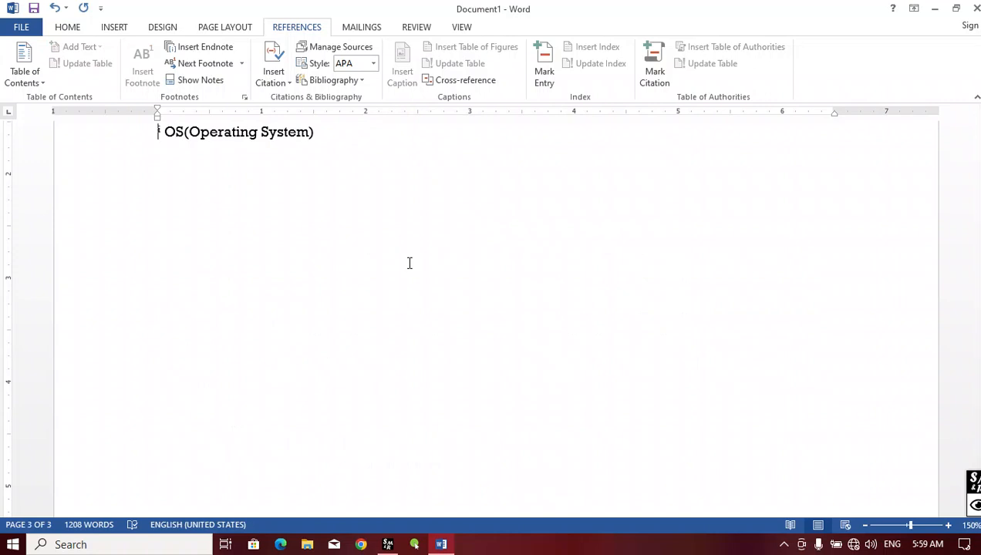
# Step: Insert a footnote on the word "Save" in the paragraph above the "OS" endnote reference on page 2, with the note text "etc"
pyautogui.scroll(10, 409, 263)
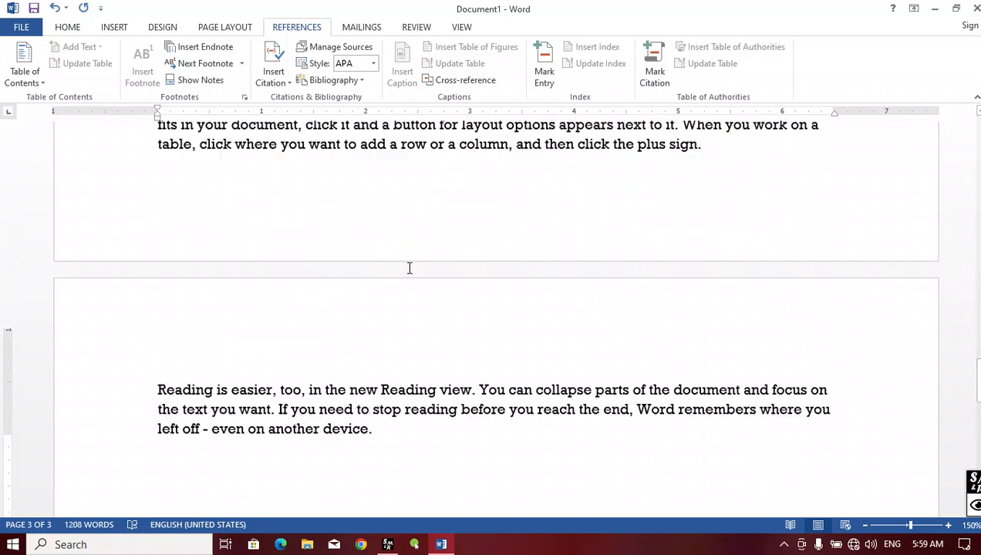
pyautogui.scroll(-2, 397, 306)
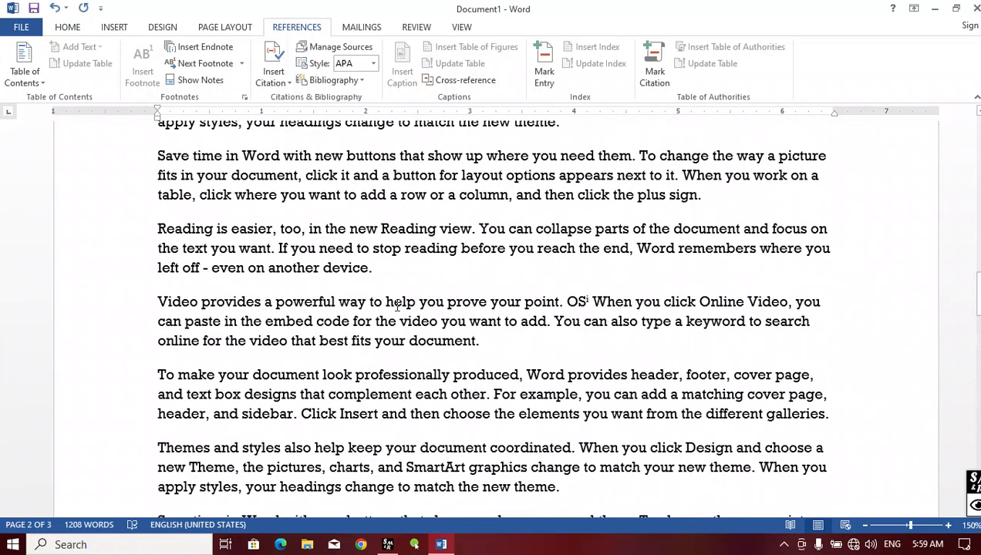
pyautogui.scroll(2, 379, 299)
pyautogui.moveTo(190, 260); pyautogui.dragTo(157, 259)
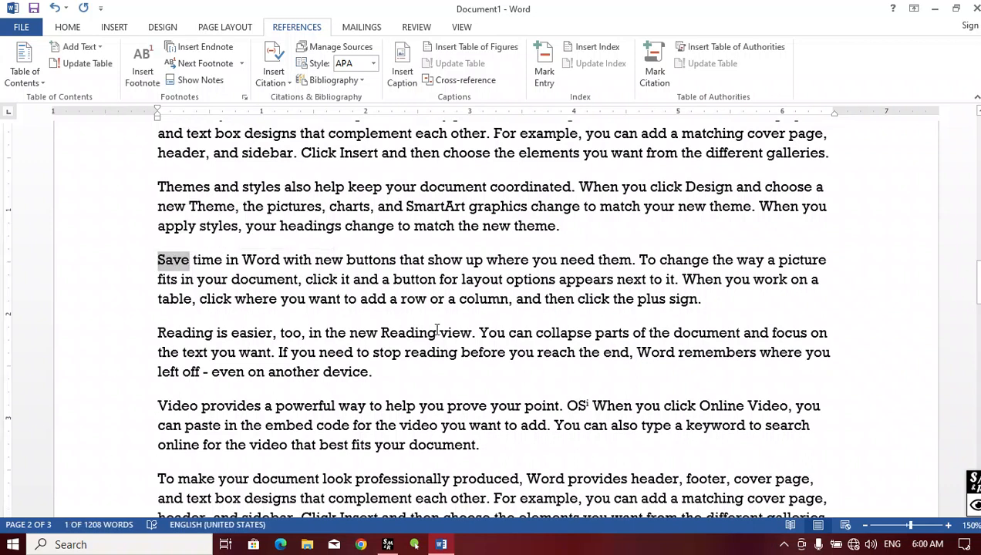
pyautogui.hotkey('ctrl', 'alt', 'f')
pyautogui.scroll(-2, 231, 449)
pyautogui.write('etc')
# Step: Insert an endnote on the word "where" in the lower "Save time in Word" paragraph on page 2
pyautogui.scroll(5, 365, 317)
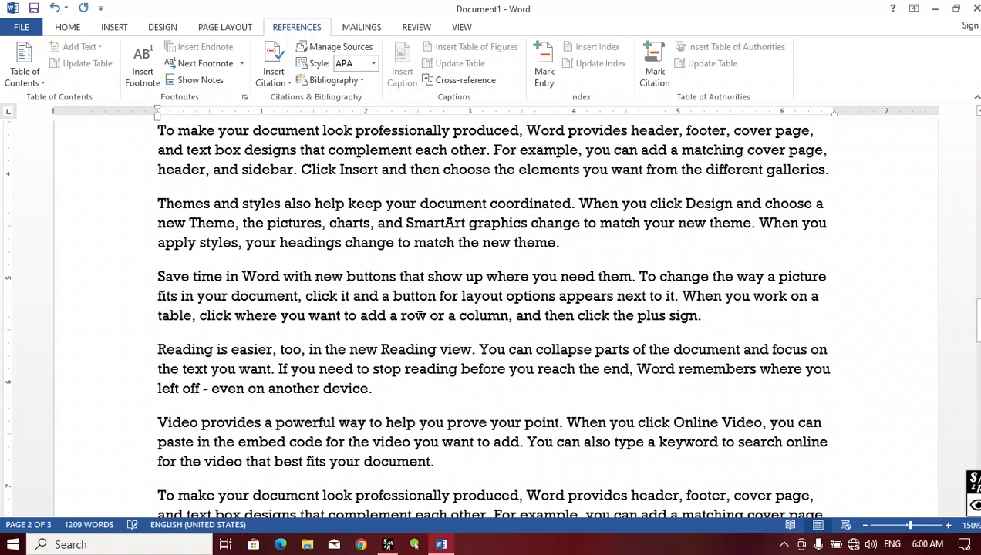
pyautogui.moveTo(528, 276); pyautogui.dragTo(491, 279)
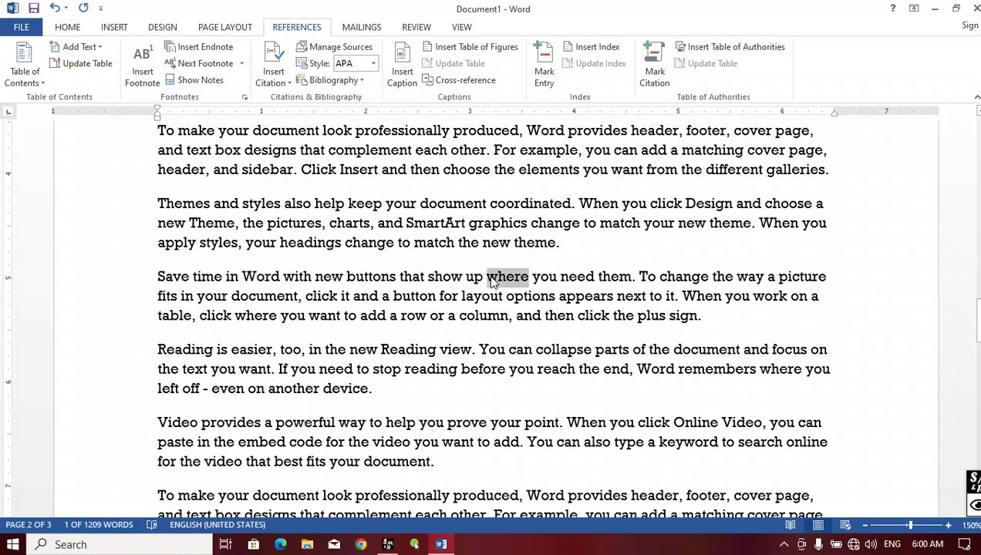
pyautogui.hotkey('ctrl', 'alt', 'f')
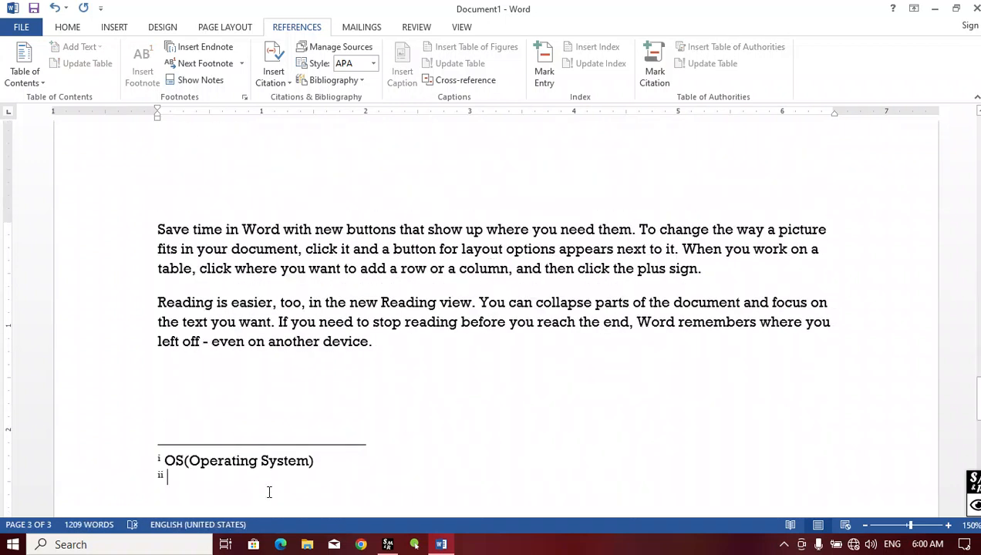
pyautogui.scroll(-1, 231, 463)
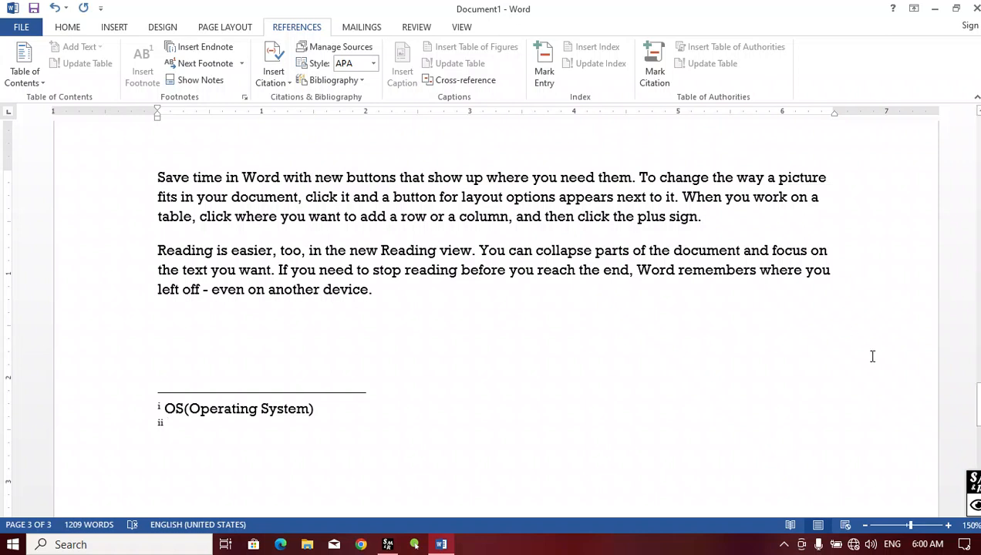
pyautogui.moveTo(973, 482)
pyautogui.mouseDown()
pyautogui.moveTo(781, 413)
pyautogui.moveTo(776, 421)
pyautogui.mouseUp()
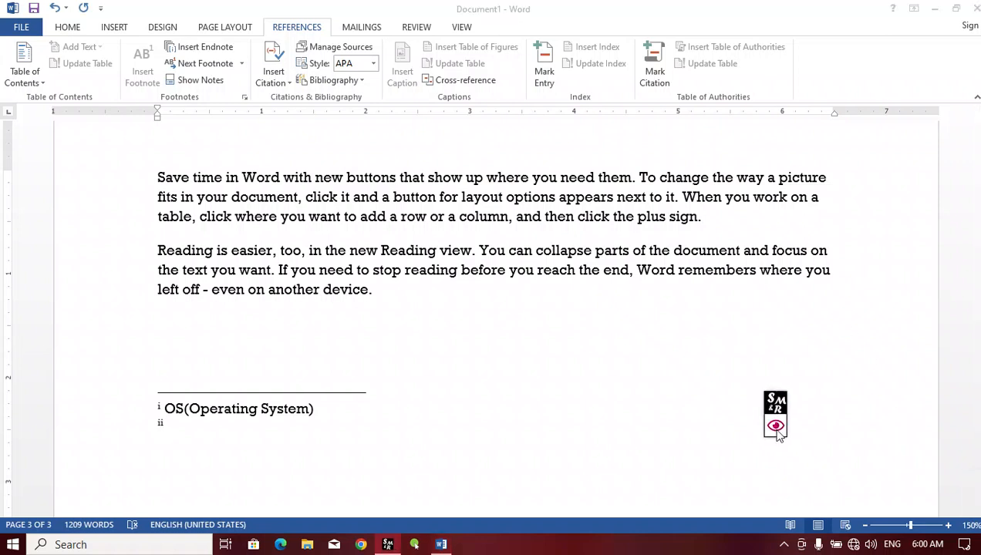
pyautogui.click(775, 422)
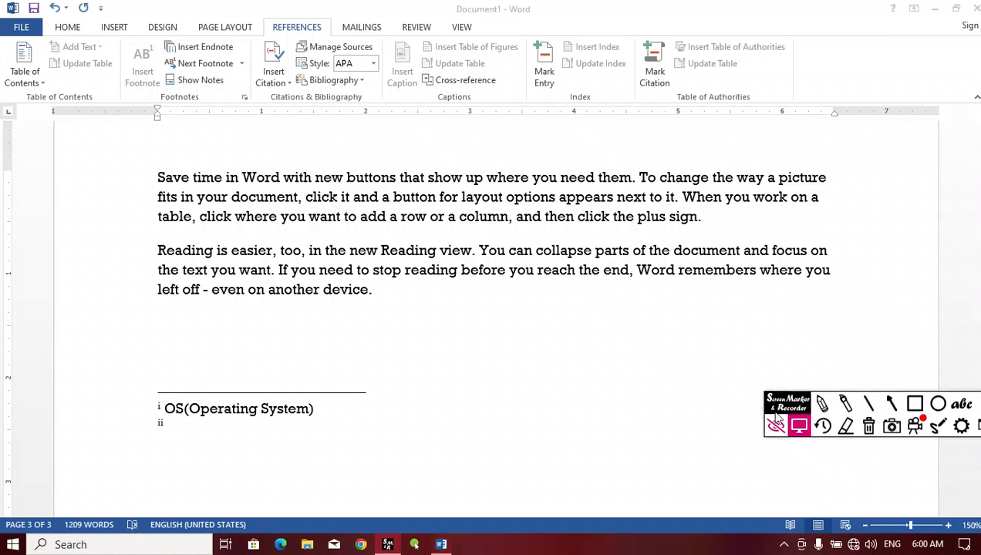
pyautogui.click(915, 427)
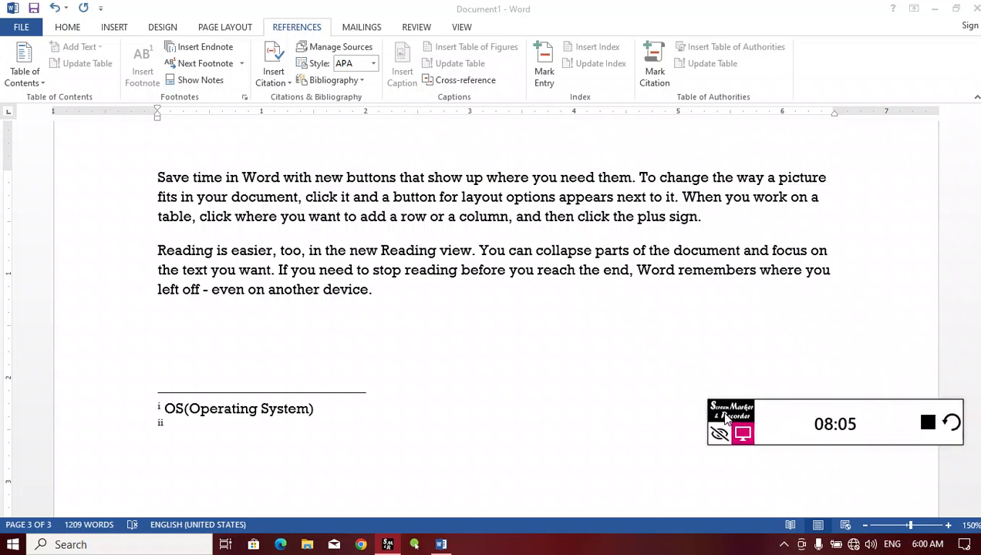